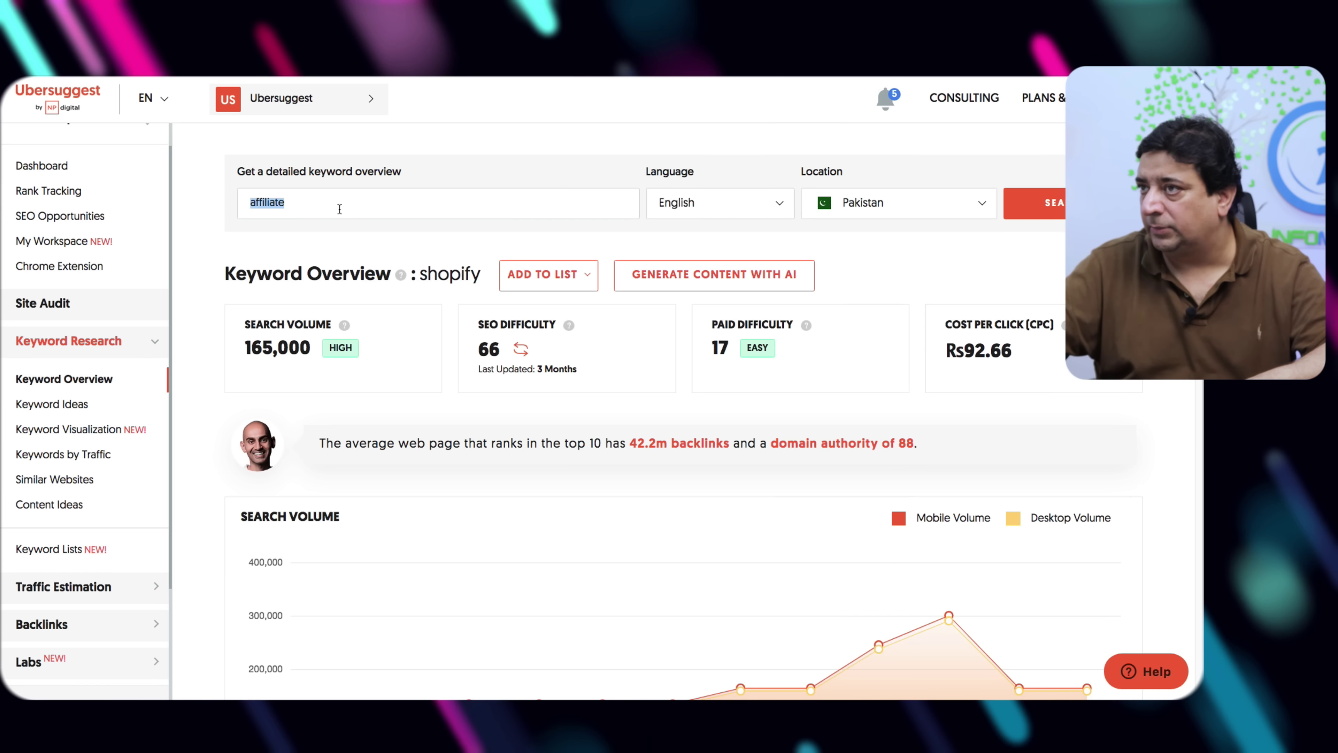
- Get the keyword overview for "affiliate" in English for Pakistan and review its metrics, search volume chart and keyword suggestions
{"action": "left_click", "coordinate": [1036, 212]}
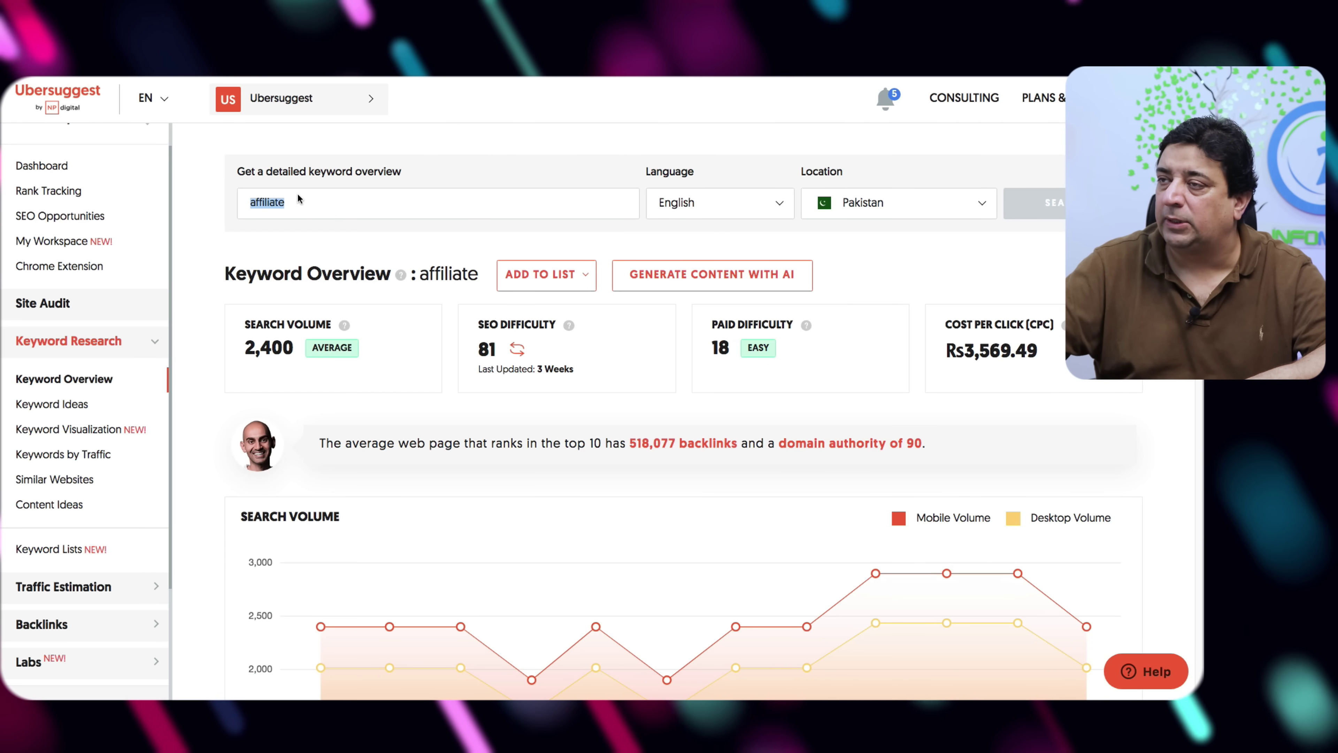
{"action": "scroll", "coordinate": [372, 212], "scroll_direction": "down", "scroll_amount": 8}
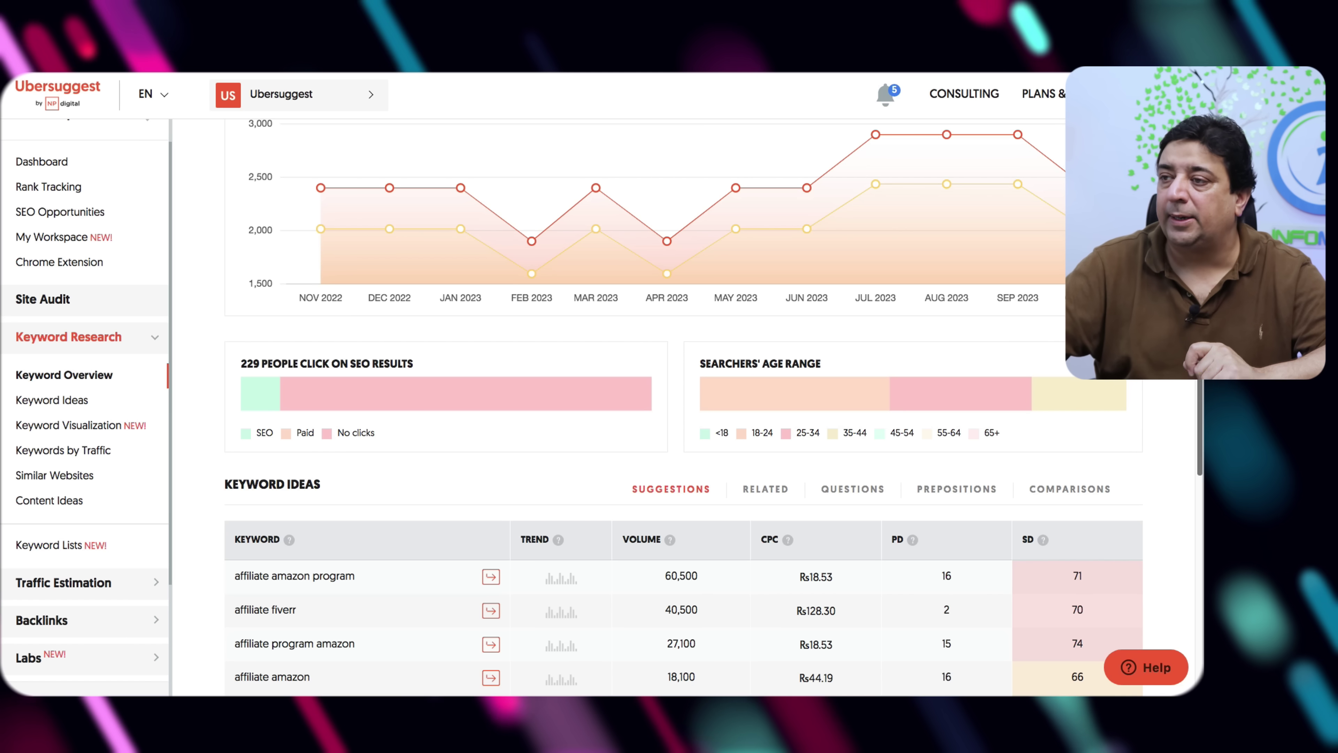
{"action": "scroll", "coordinate": [683, 406], "scroll_direction": "down", "scroll_amount": 3}
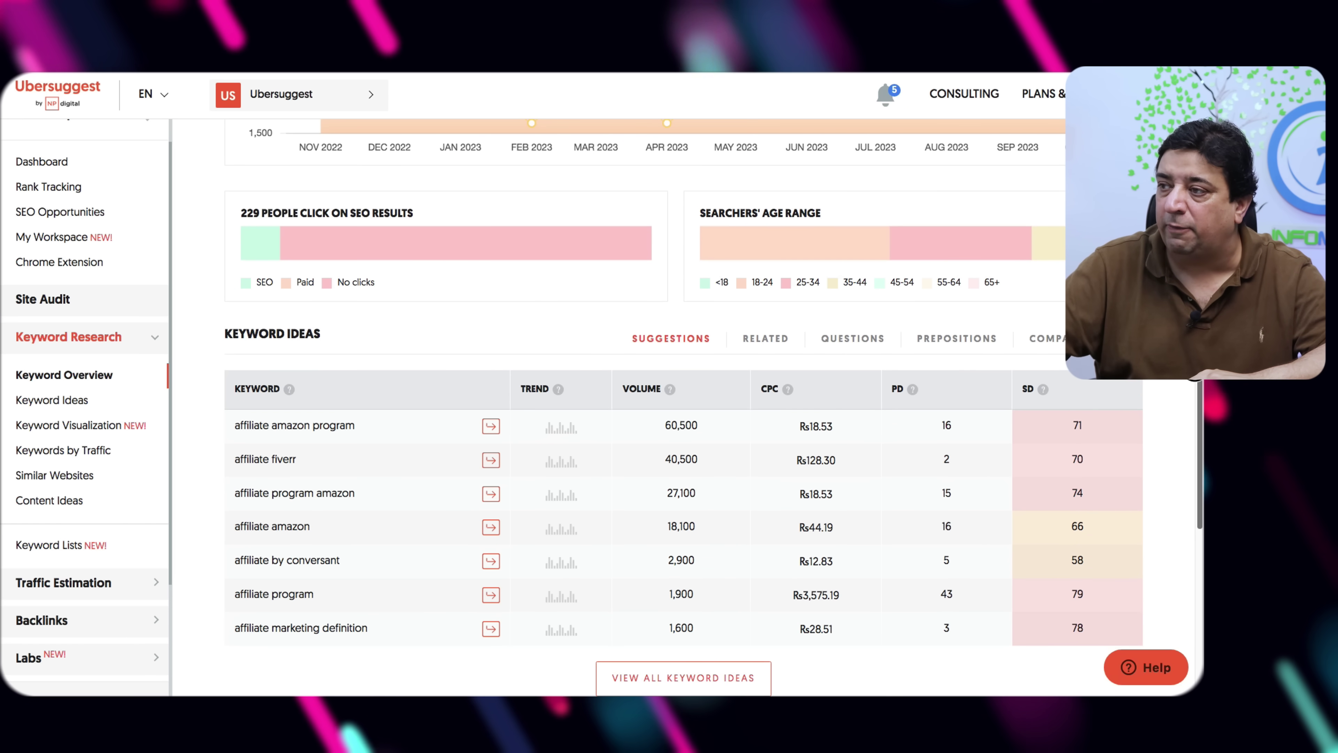
{"action": "scroll", "coordinate": [683, 406], "scroll_direction": "up", "scroll_amount": 9}
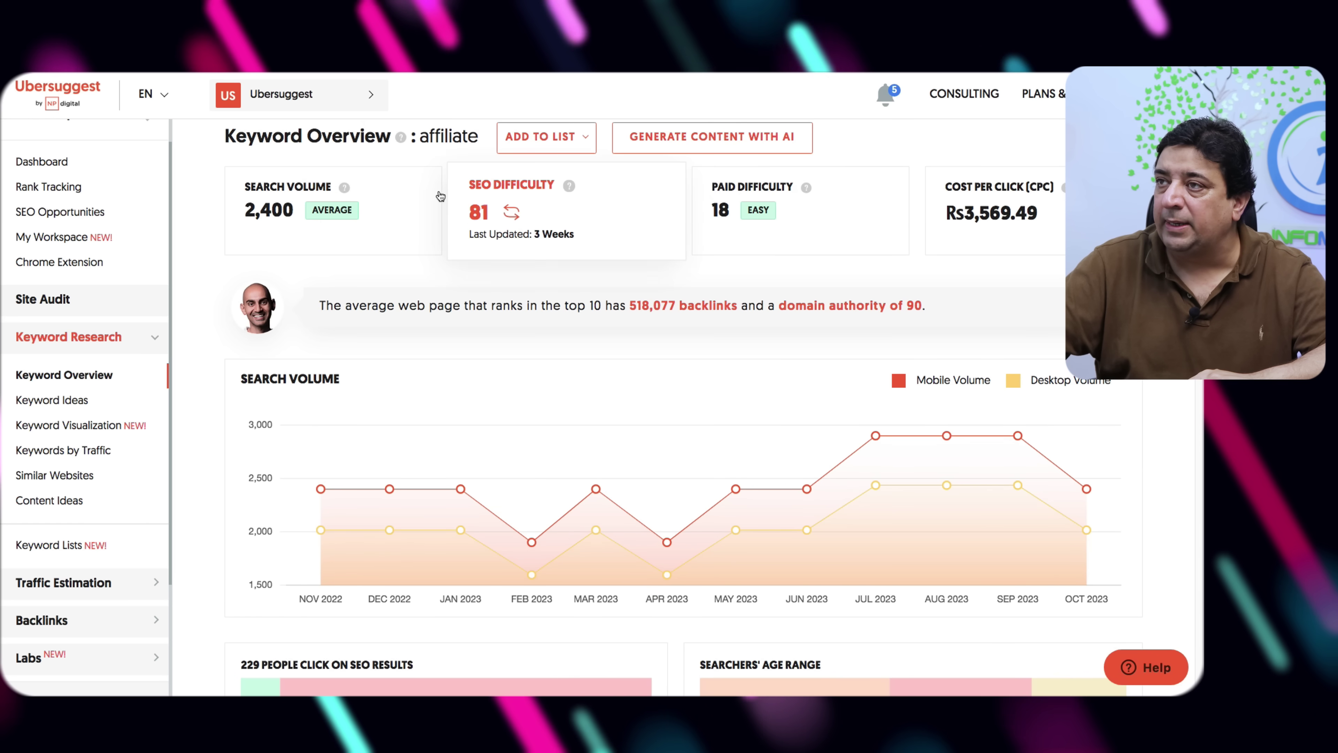
{"action": "scroll", "coordinate": [254, 277], "scroll_direction": "up", "scroll_amount": 3}
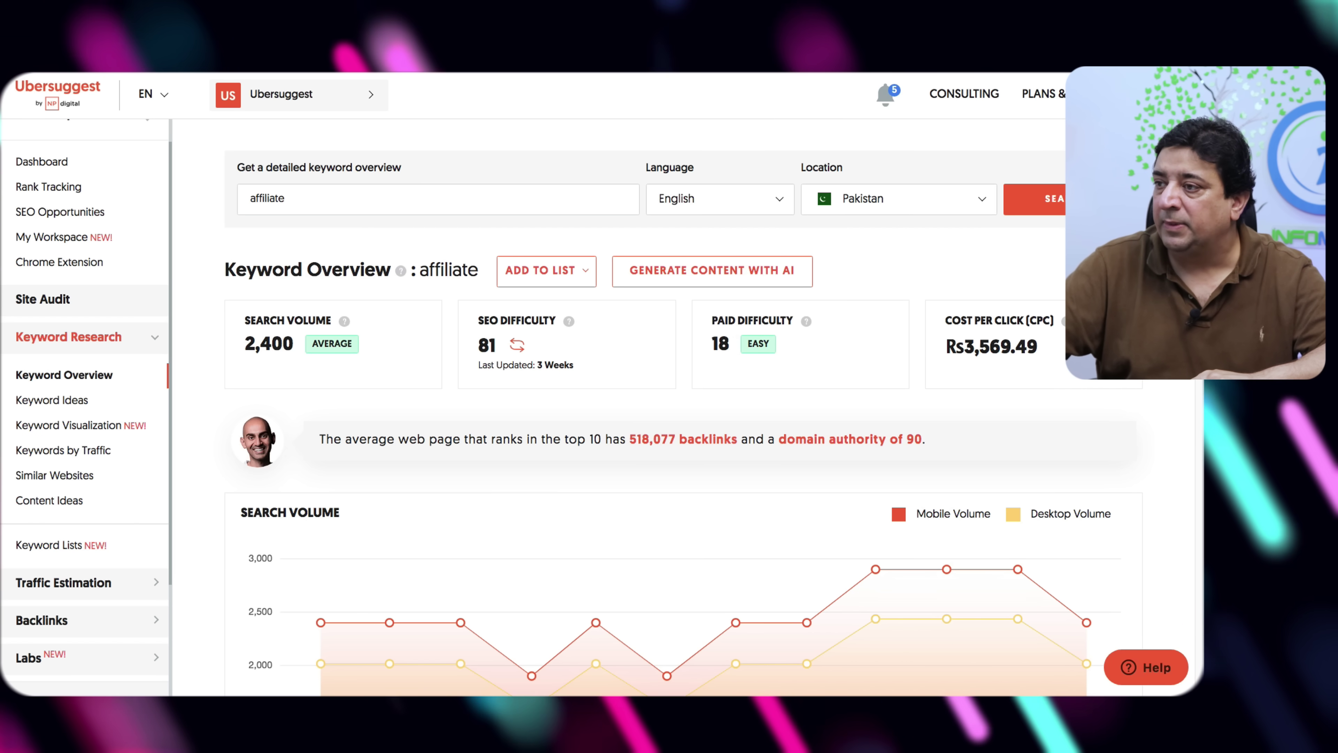
{"action": "scroll", "coordinate": [758, 448], "scroll_direction": "down", "scroll_amount": 10}
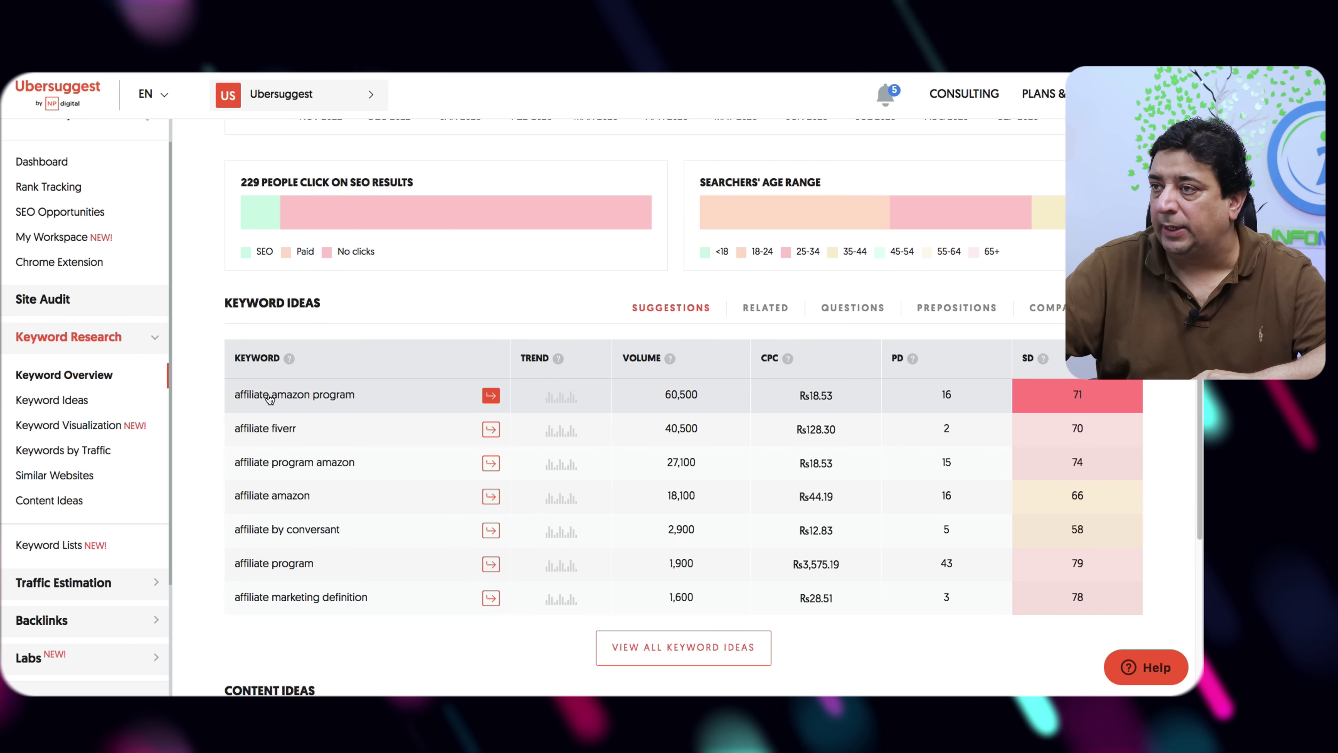
- Open the full list of keyword ideas for "affiliate" and look through the volume, CPC and SEO difficulty columns
{"action": "left_click", "coordinate": [712, 656]}
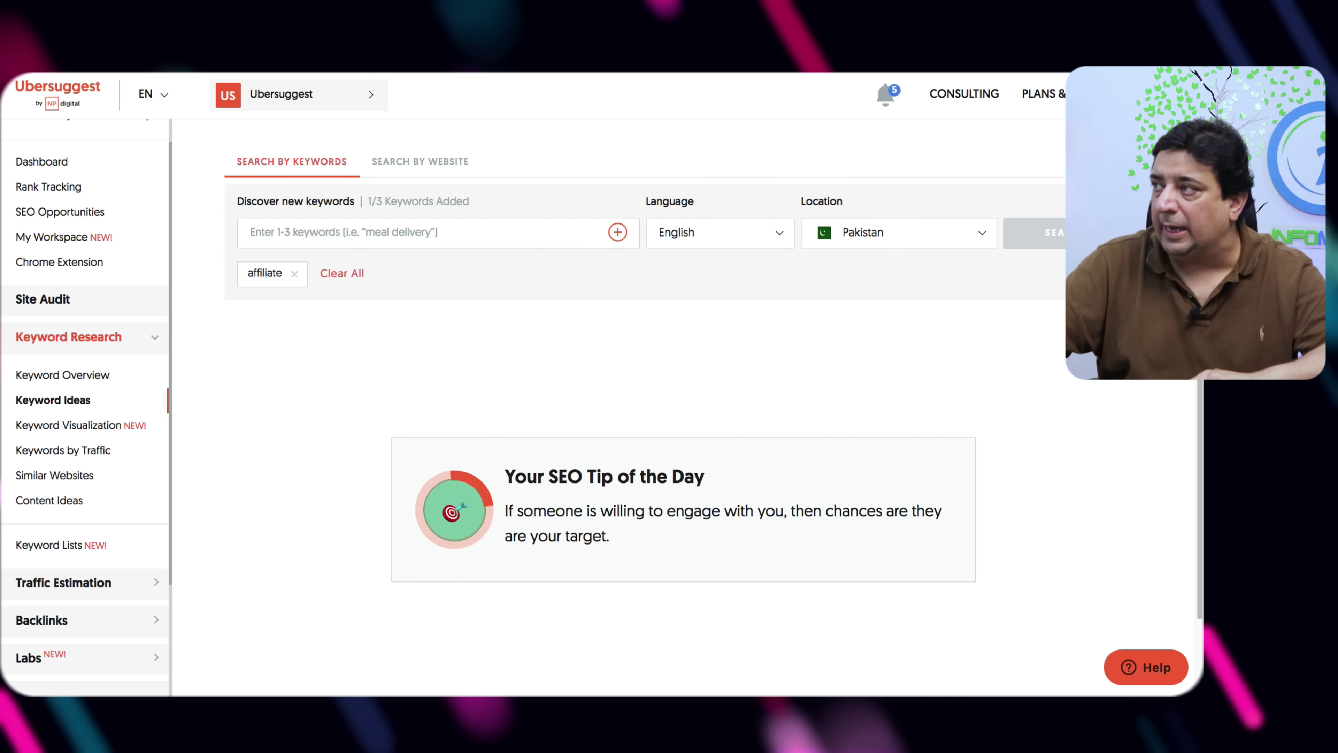
{"action": "scroll", "coordinate": [684, 422], "scroll_direction": "down", "scroll_amount": 5}
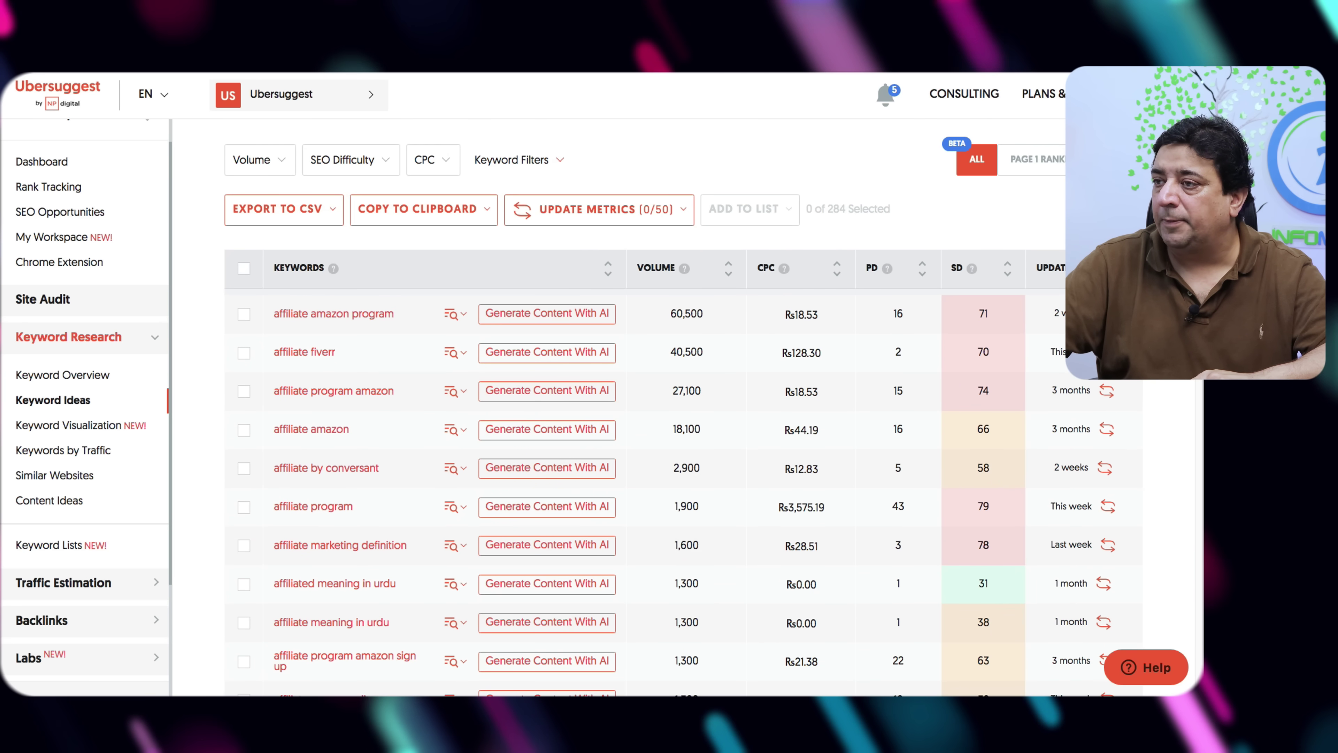
{"action": "scroll", "coordinate": [685, 474], "scroll_direction": "down", "scroll_amount": 1}
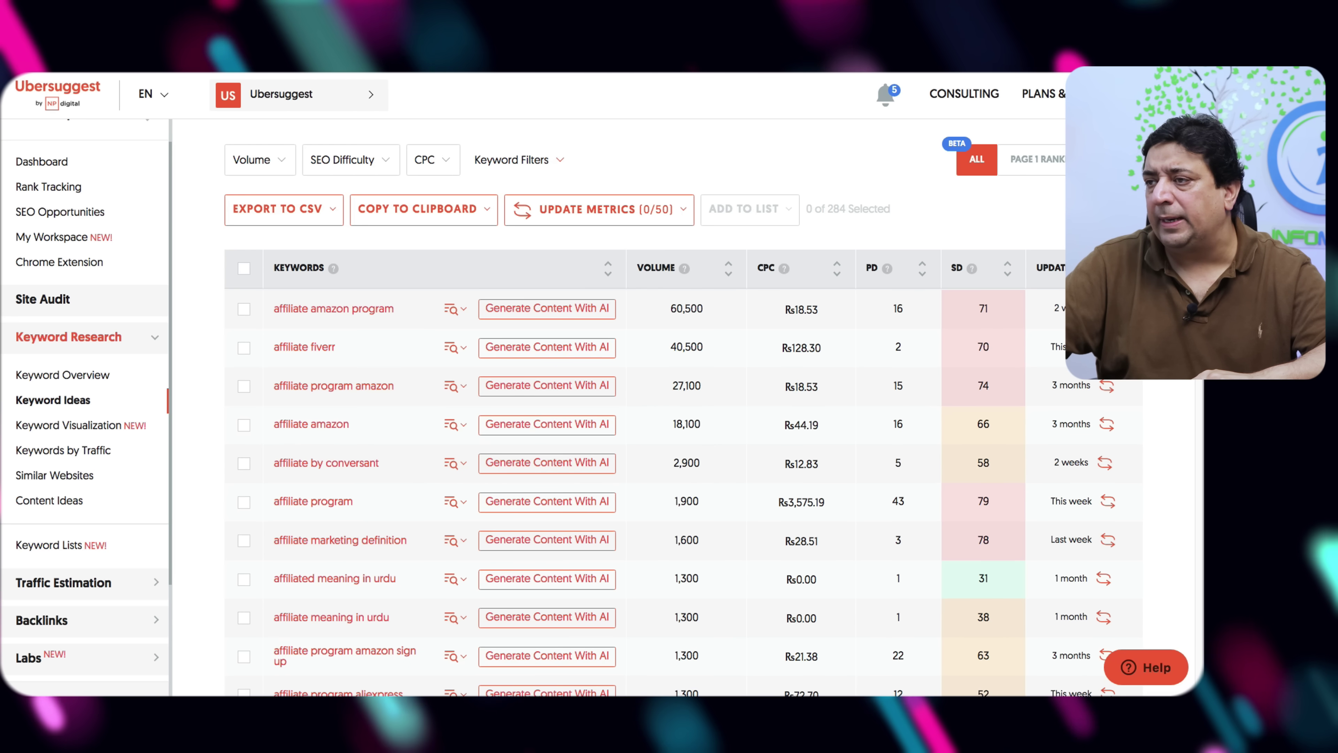
{"action": "scroll", "coordinate": [685, 475], "scroll_direction": "down", "scroll_amount": 3}
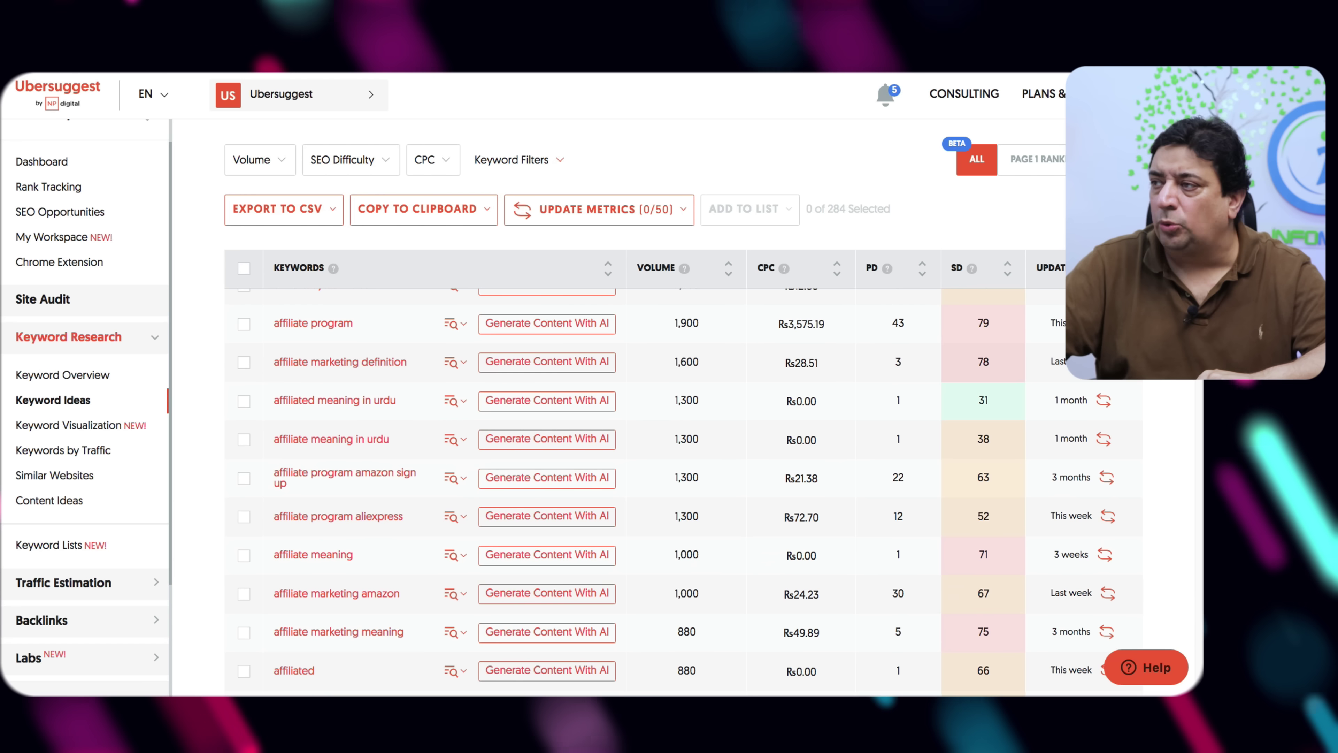
{"action": "scroll", "coordinate": [684, 475], "scroll_direction": "down", "scroll_amount": 1}
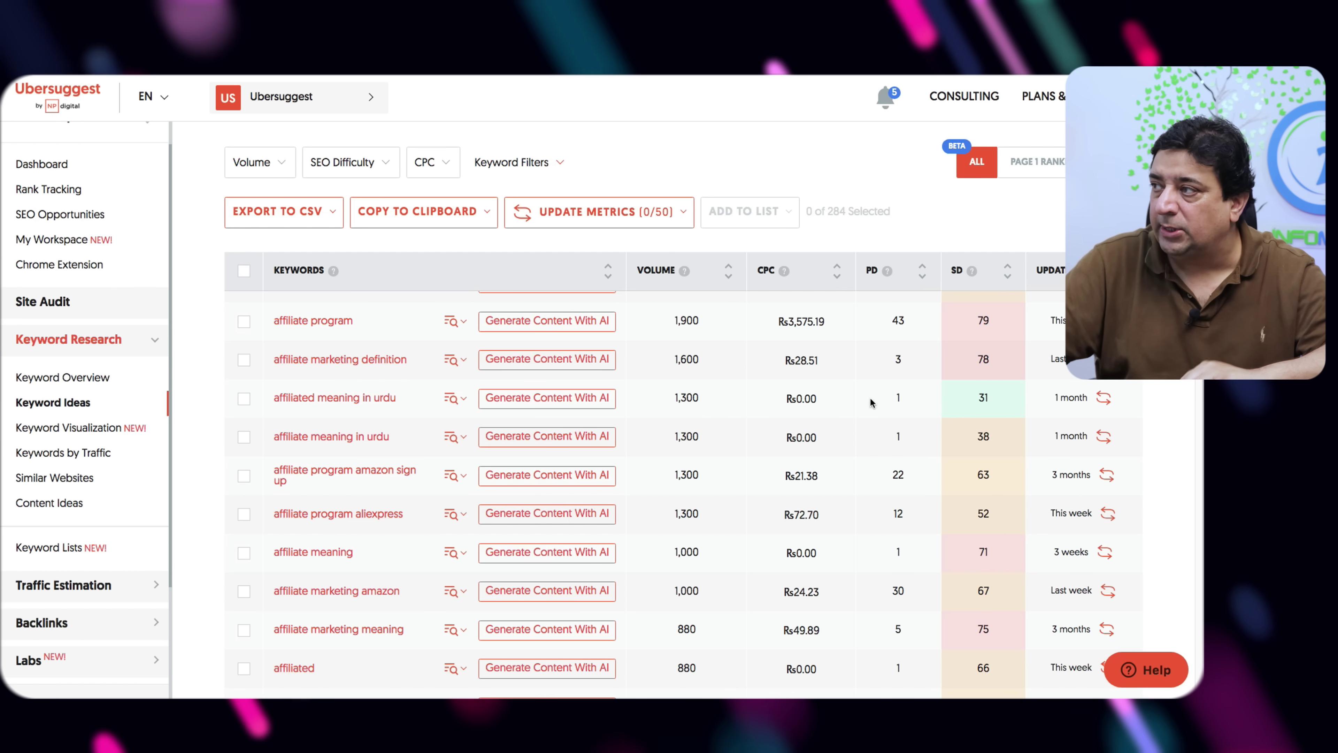
{"action": "scroll", "coordinate": [730, 403], "scroll_direction": "up", "scroll_amount": 5}
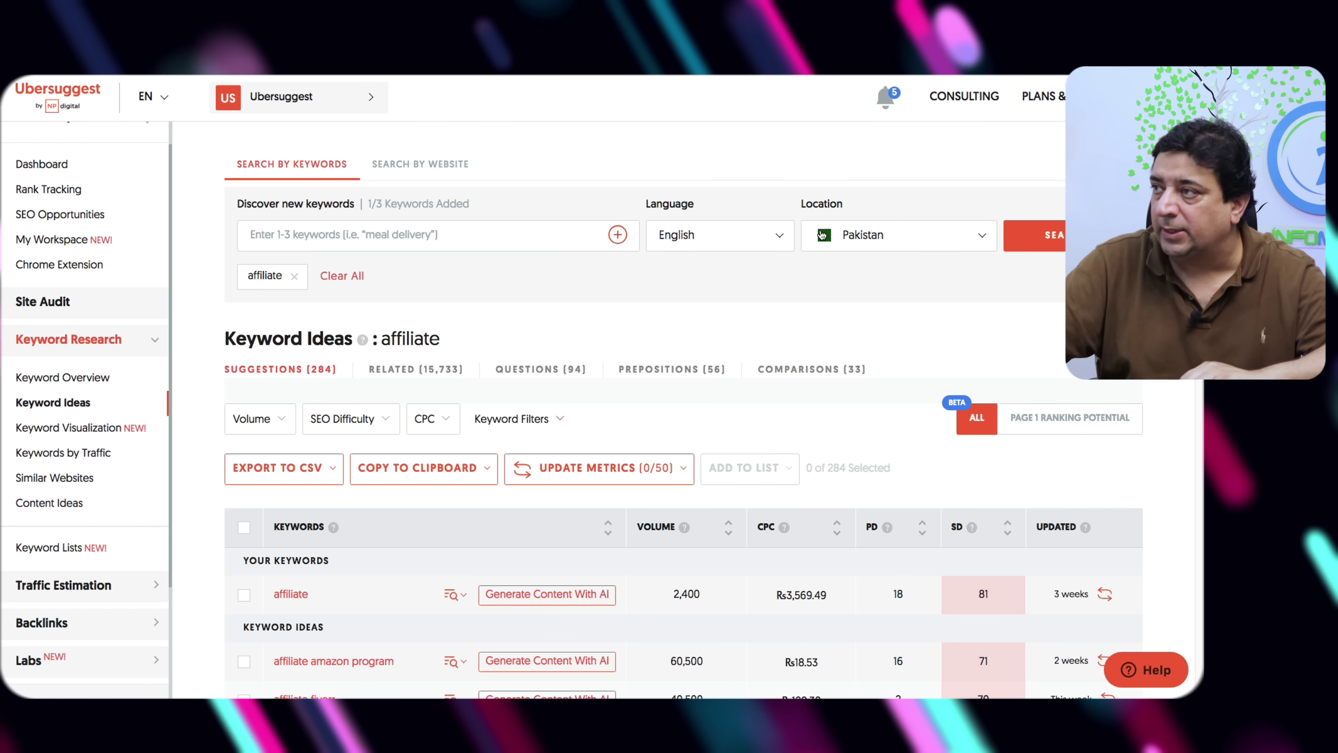
{"action": "scroll", "coordinate": [858, 240], "scroll_direction": "down", "scroll_amount": 8}
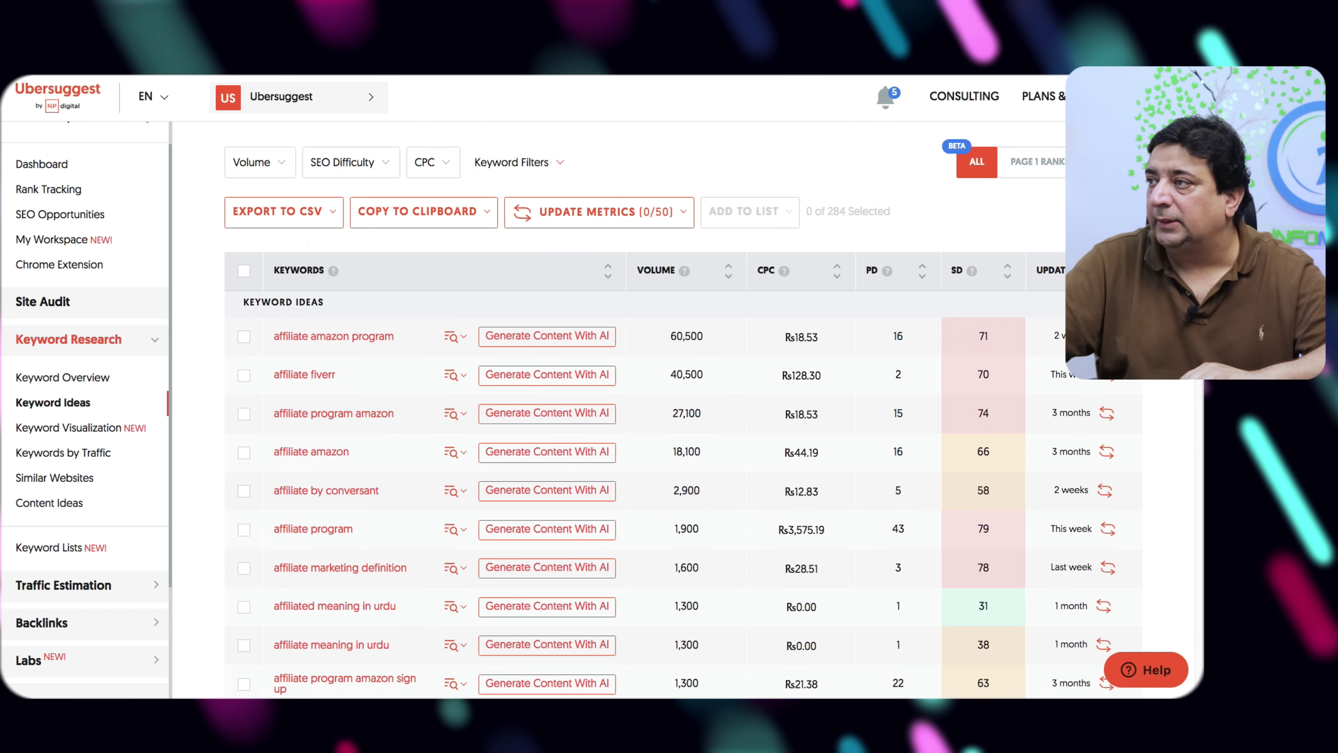
{"action": "scroll", "coordinate": [923, 339], "scroll_direction": "down", "scroll_amount": 1}
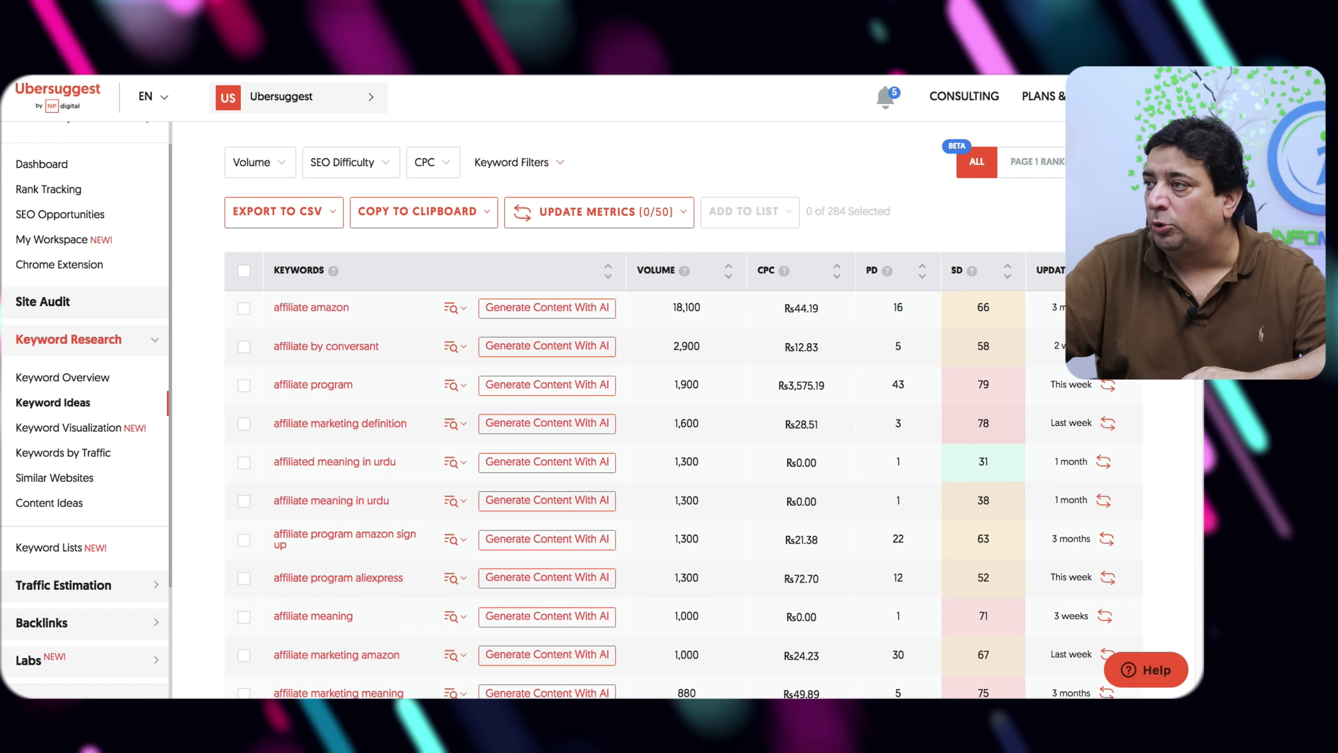
- Check the volume and CPC of "affiliate program" and the SEO difficulty of "affiliated meaning in urdu" in the list
{"action": "double_click", "coordinate": [766, 265]}
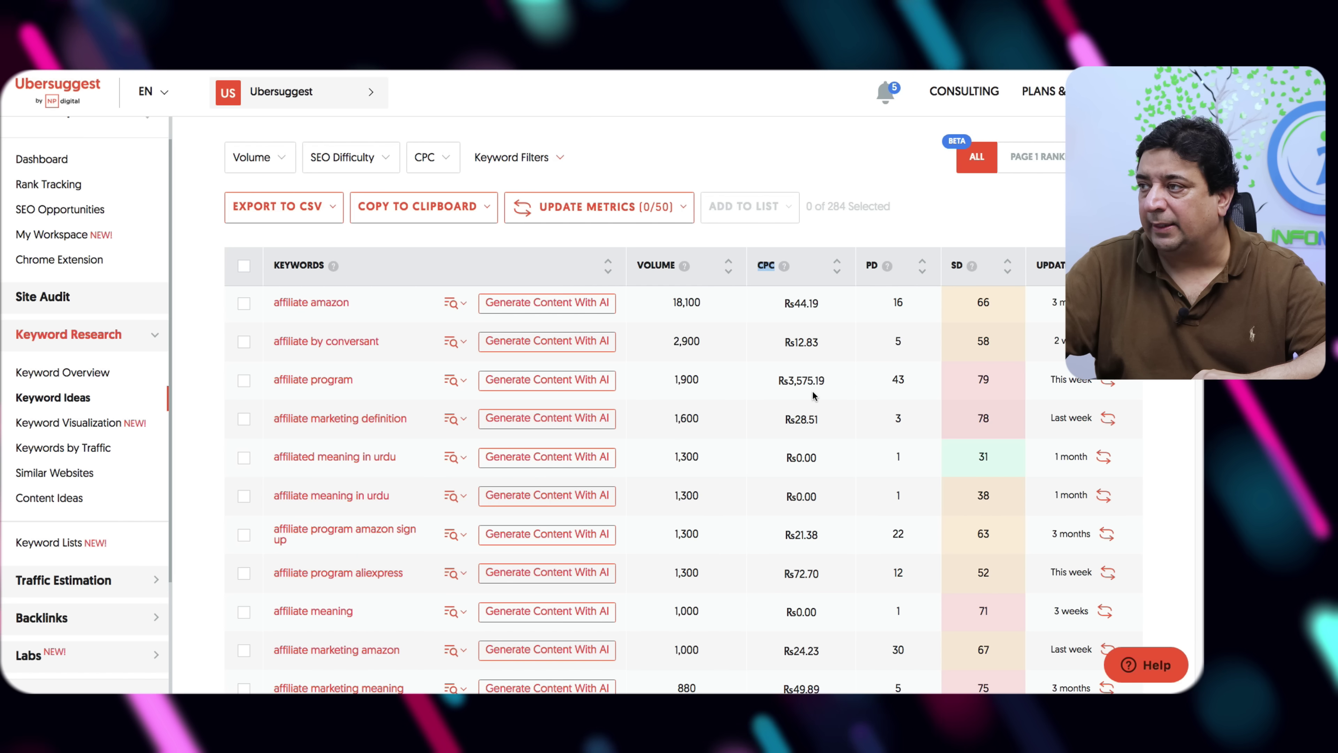
{"action": "left_click", "coordinate": [676, 383]}
{"action": "double_click", "coordinate": [676, 383]}
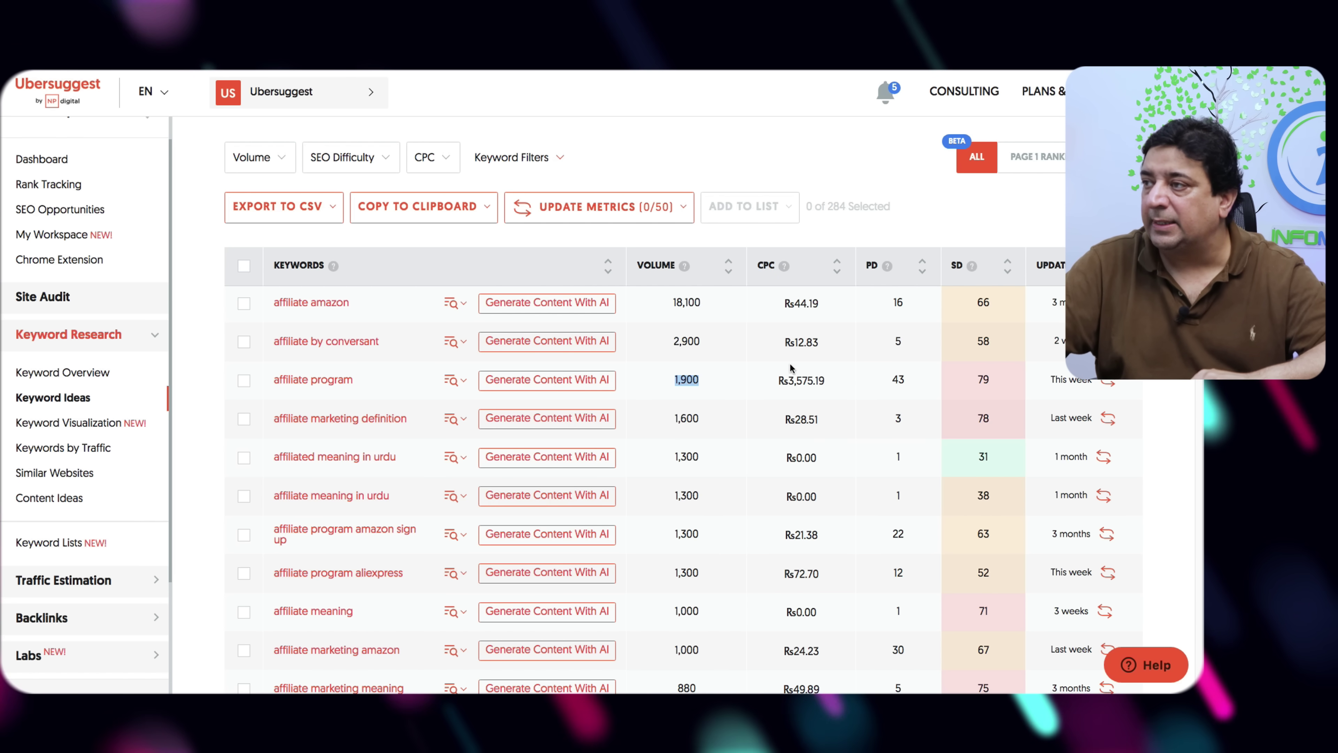
{"action": "left_click_drag", "start_coordinate": [778, 381], "coordinate": [824, 383]}
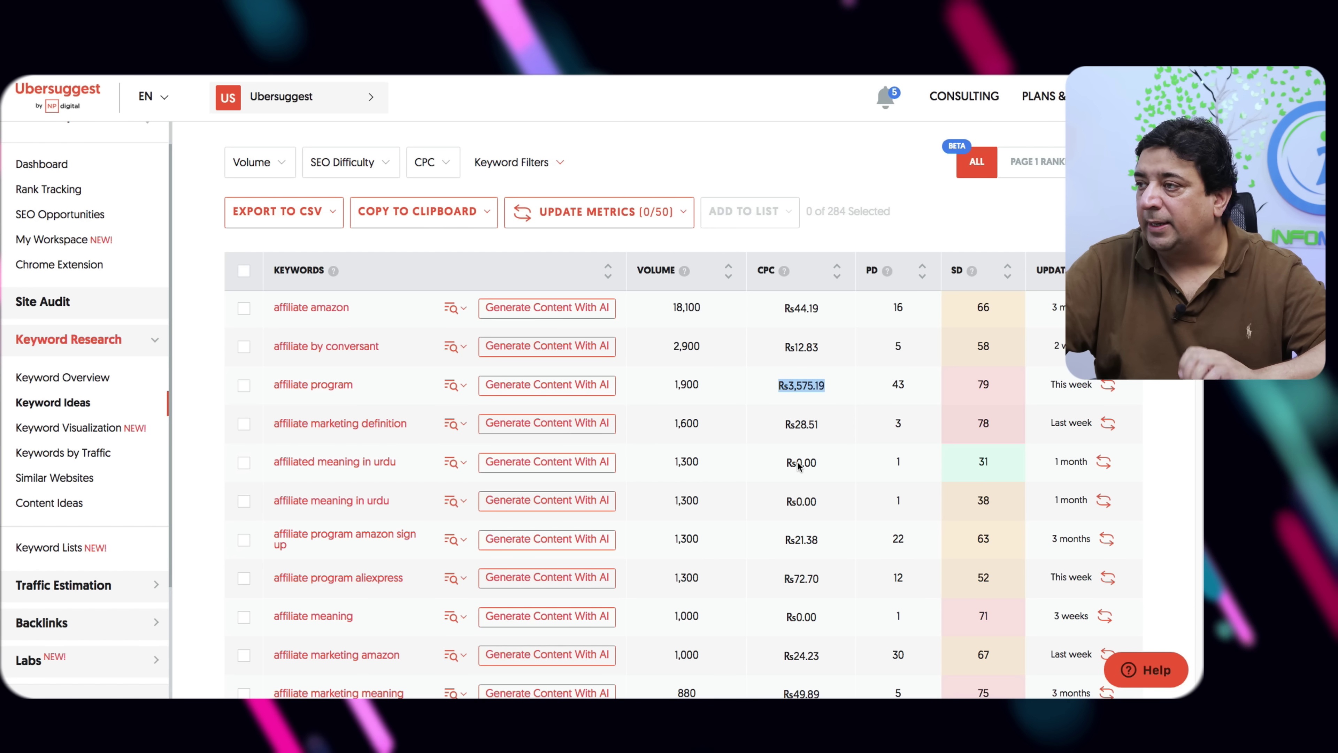
{"action": "double_click", "coordinate": [983, 463]}
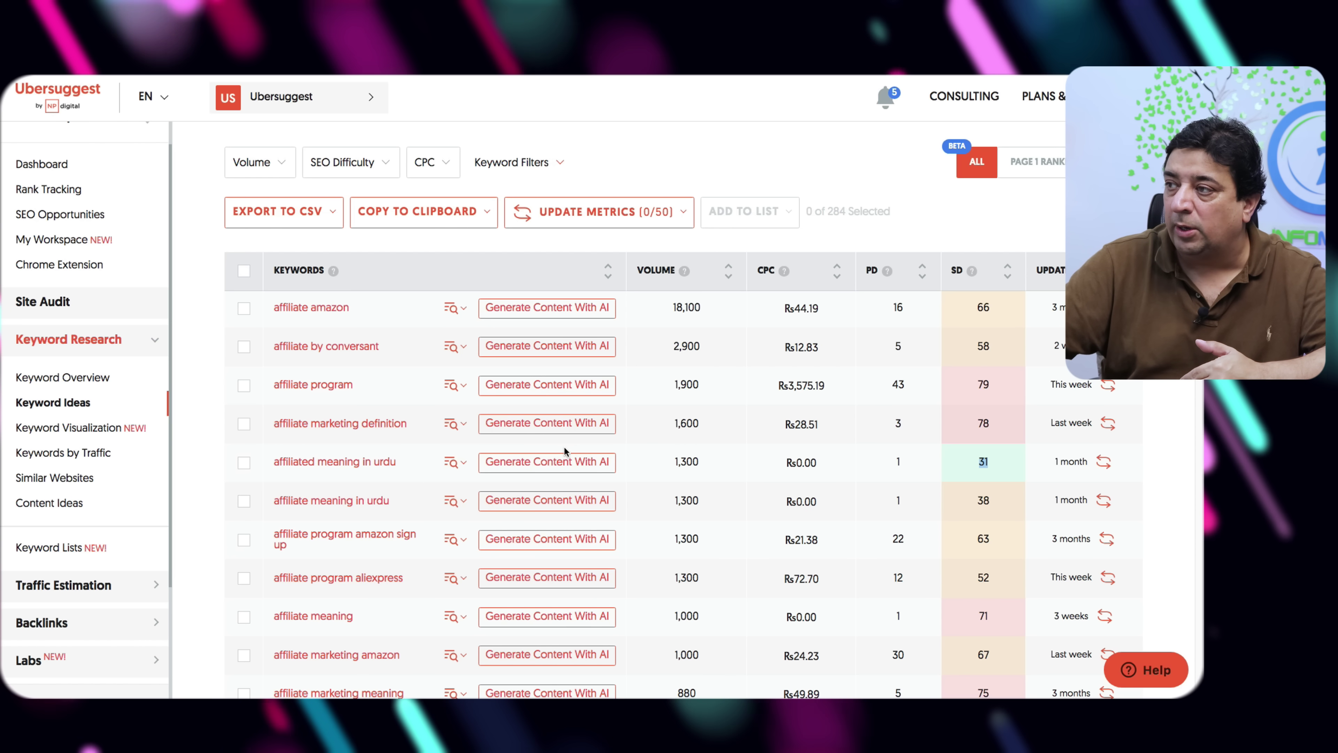
- Open the keyword overview for "affiliated meaning in urdu" and review its metrics, backlink summary and keyword suggestions
{"action": "left_click", "coordinate": [347, 468]}
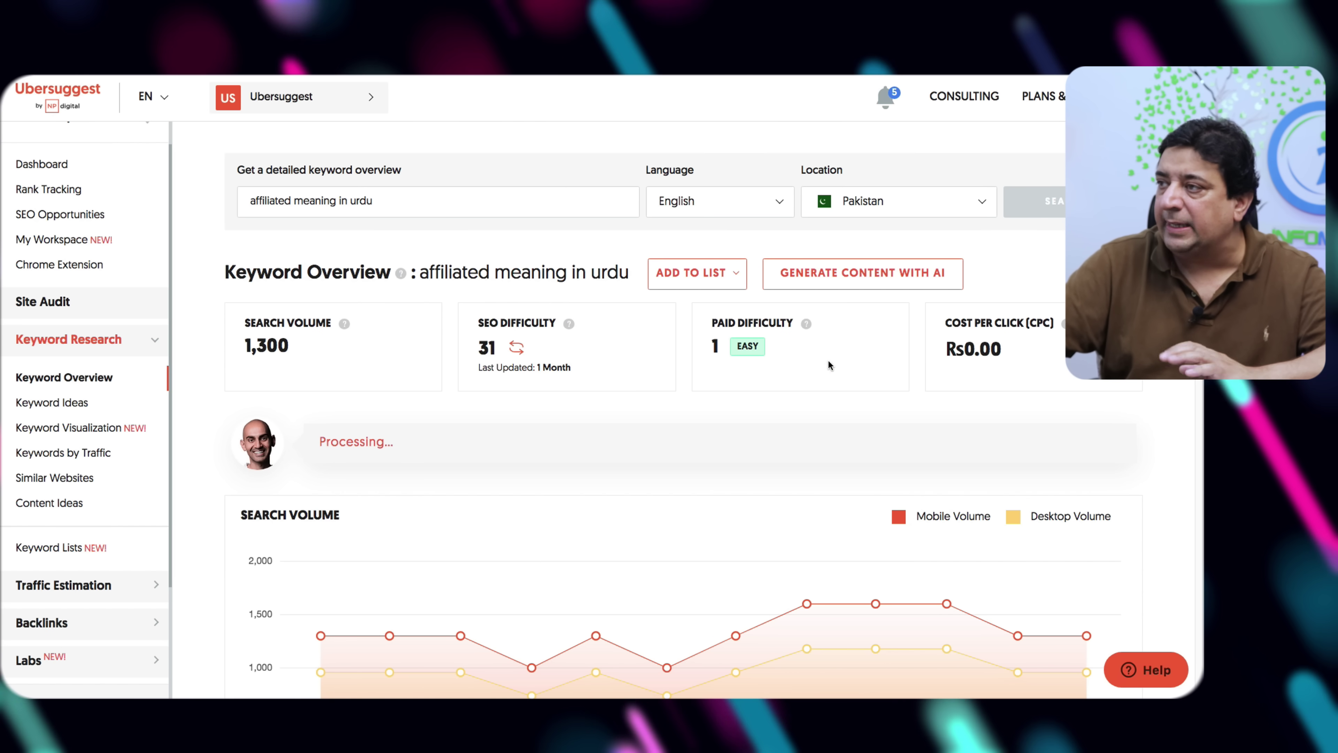
{"action": "scroll", "coordinate": [1149, 383], "scroll_direction": "down", "scroll_amount": 2}
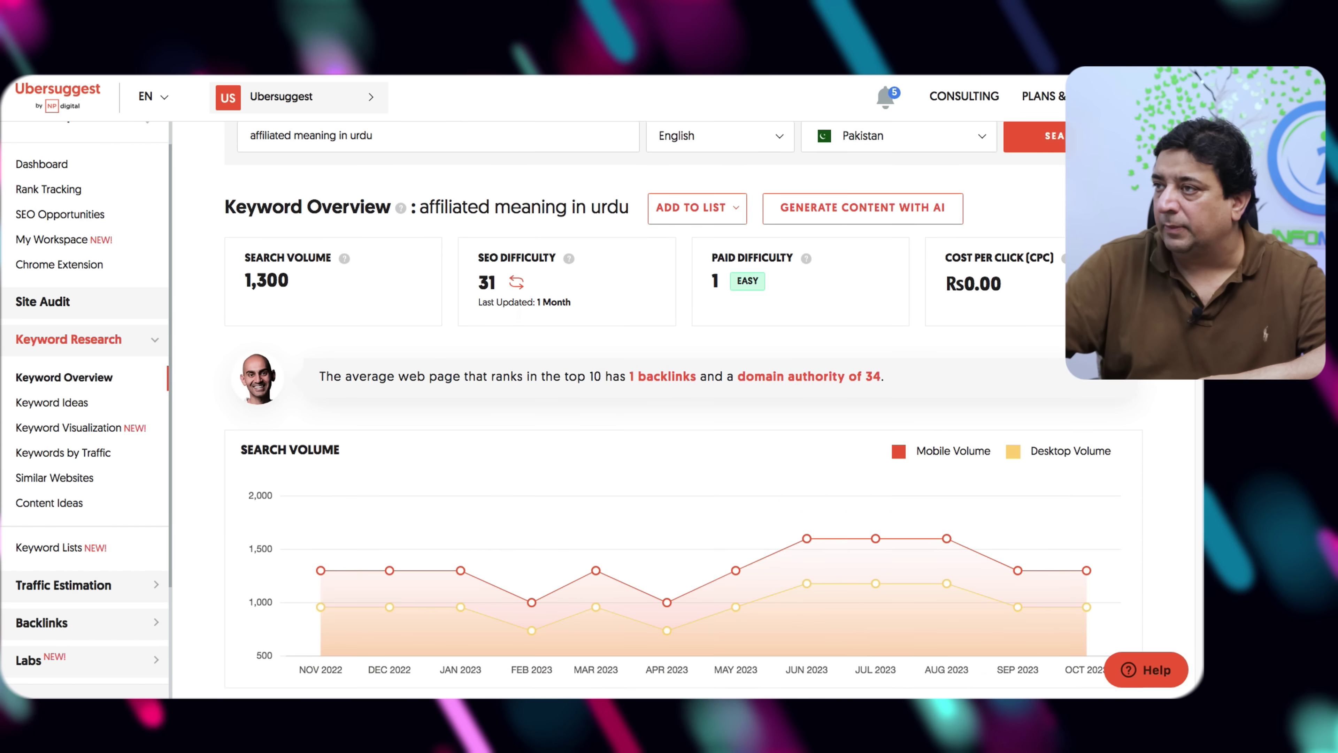
{"action": "scroll", "coordinate": [679, 422], "scroll_direction": "down", "scroll_amount": 10}
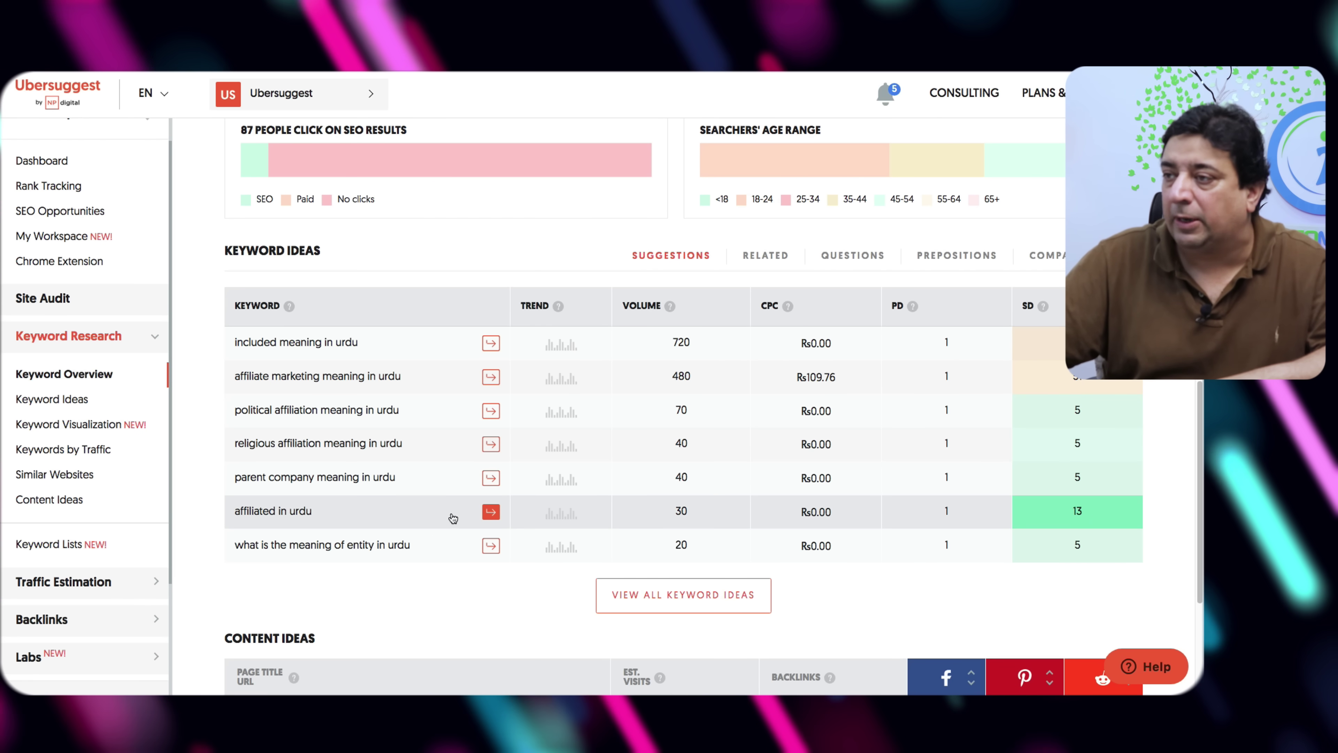
{"action": "scroll", "coordinate": [1200, 501], "scroll_direction": "up", "scroll_amount": 15}
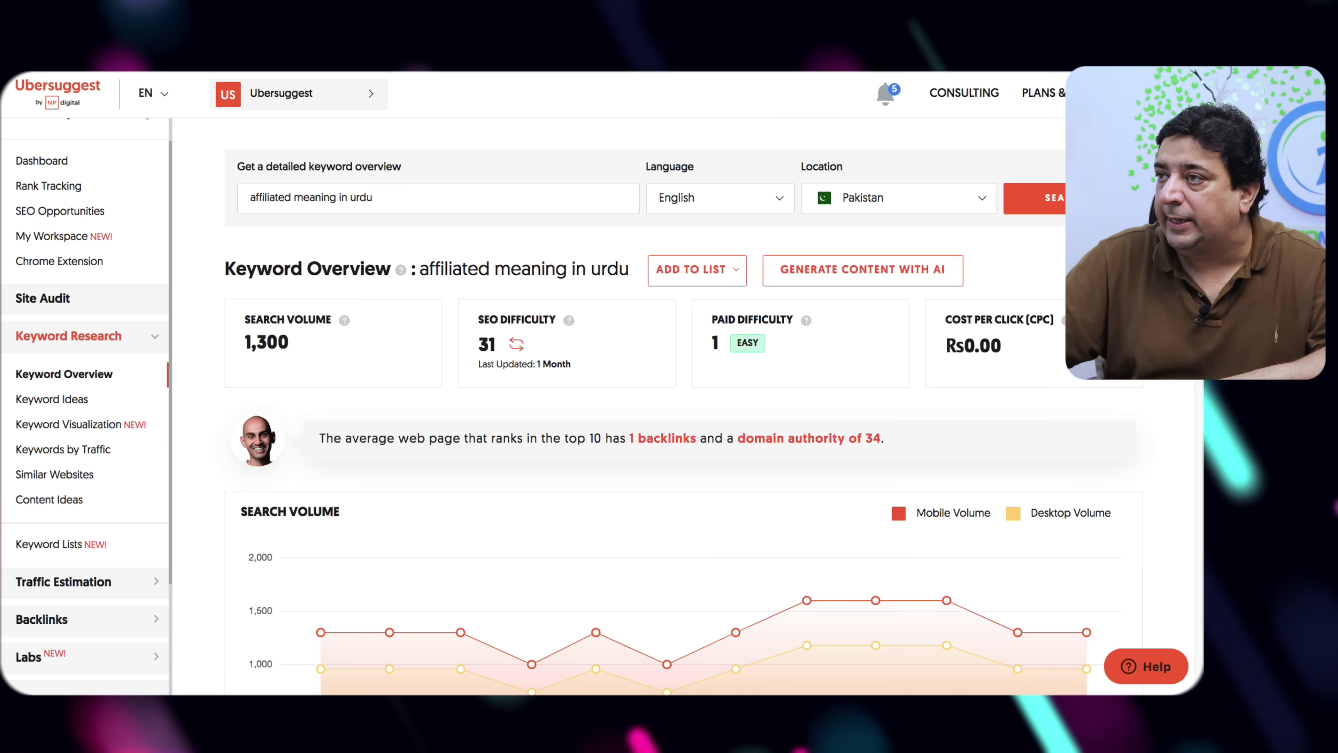
- Get the keyword overview for "affiliate marketing" in Pakistan and review its metrics and suggested keywords
{"action": "double_click", "coordinate": [290, 197]}
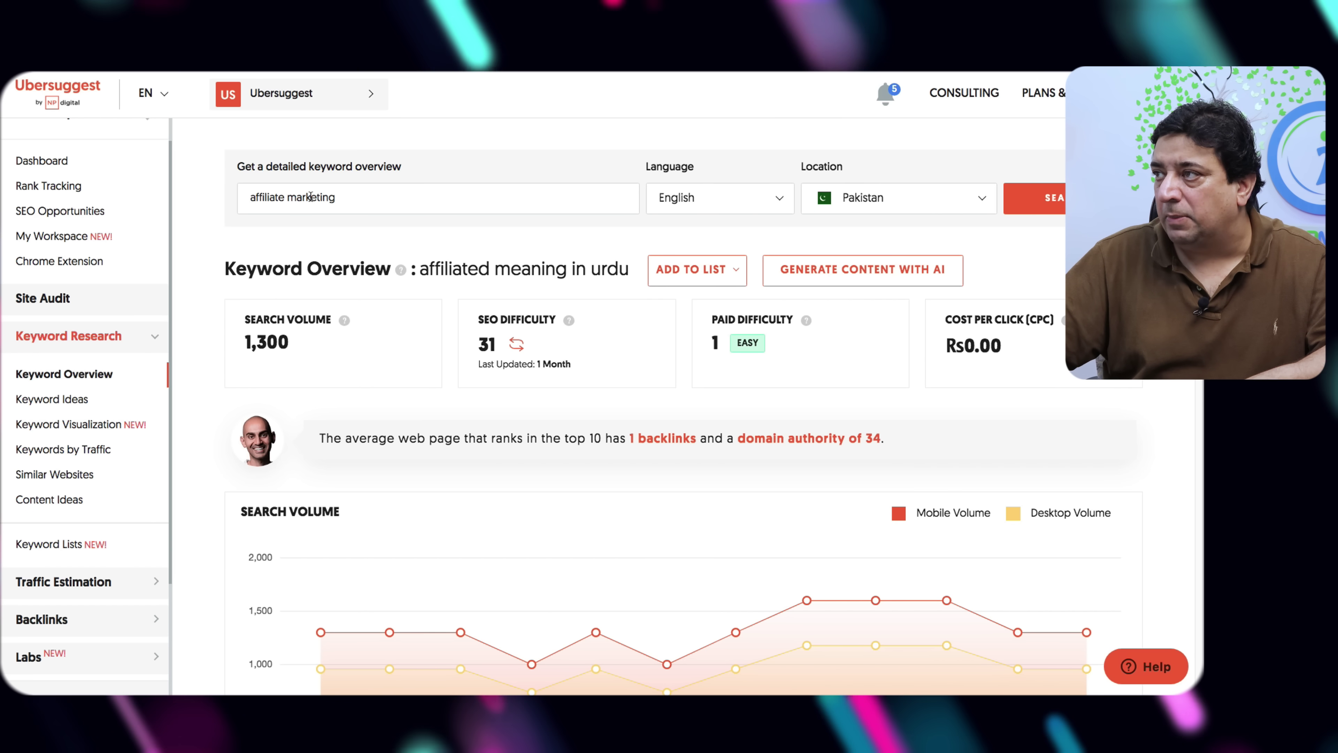
{"action": "left_click", "coordinate": [1055, 200]}
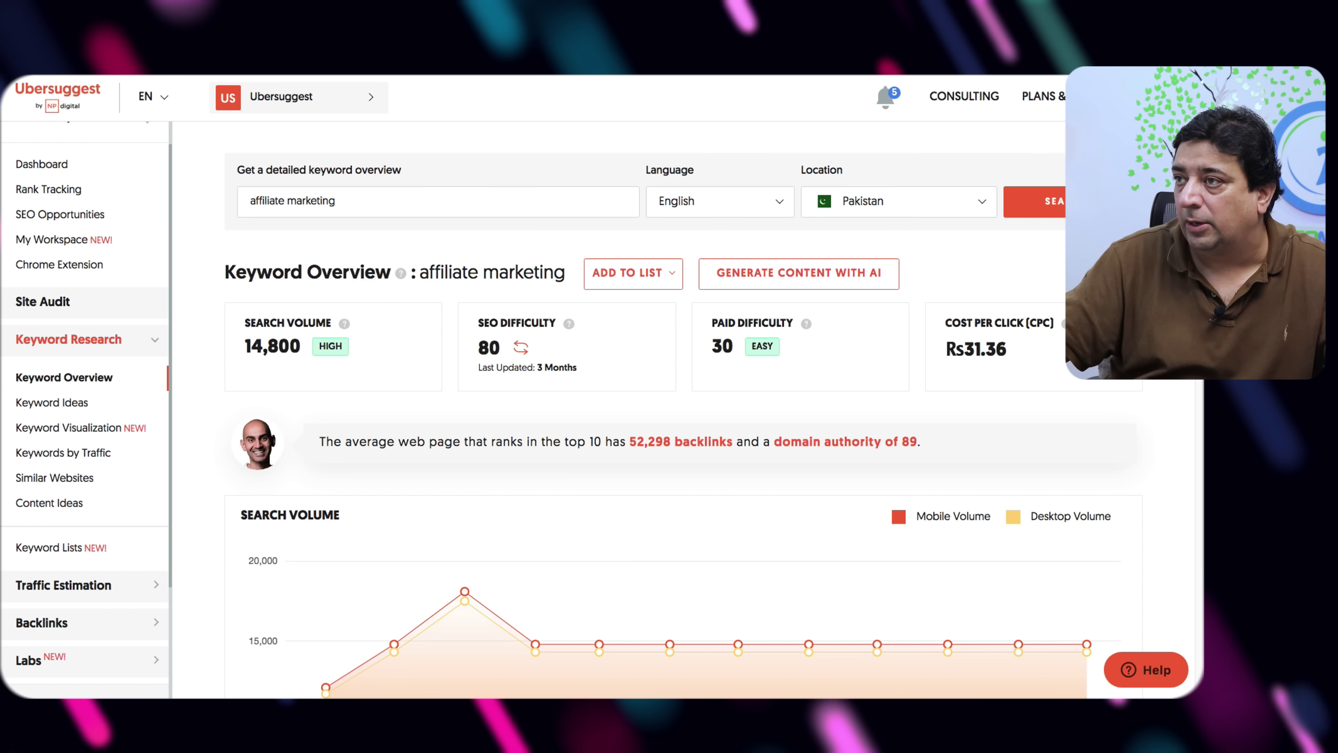
{"action": "scroll", "coordinate": [1199, 417], "scroll_direction": "down", "scroll_amount": 10}
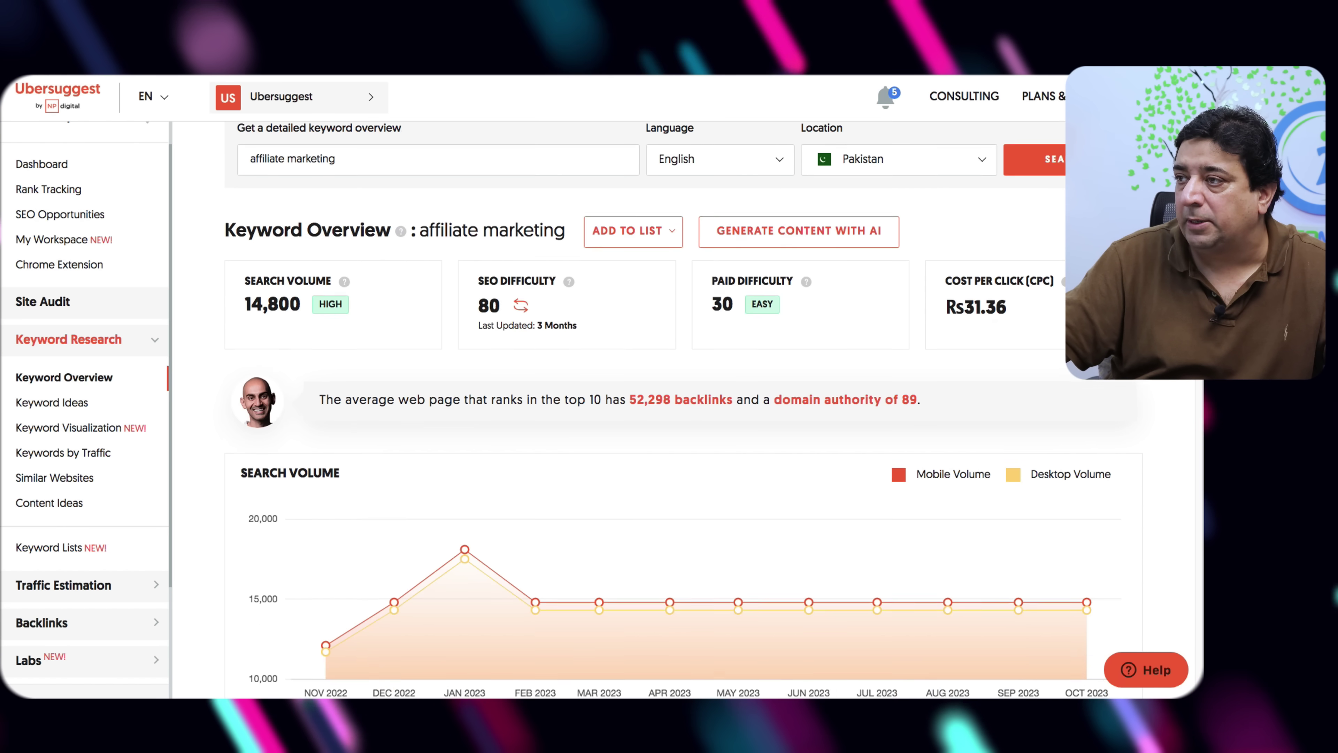
{"action": "scroll", "coordinate": [1198, 416], "scroll_direction": "down", "scroll_amount": 1}
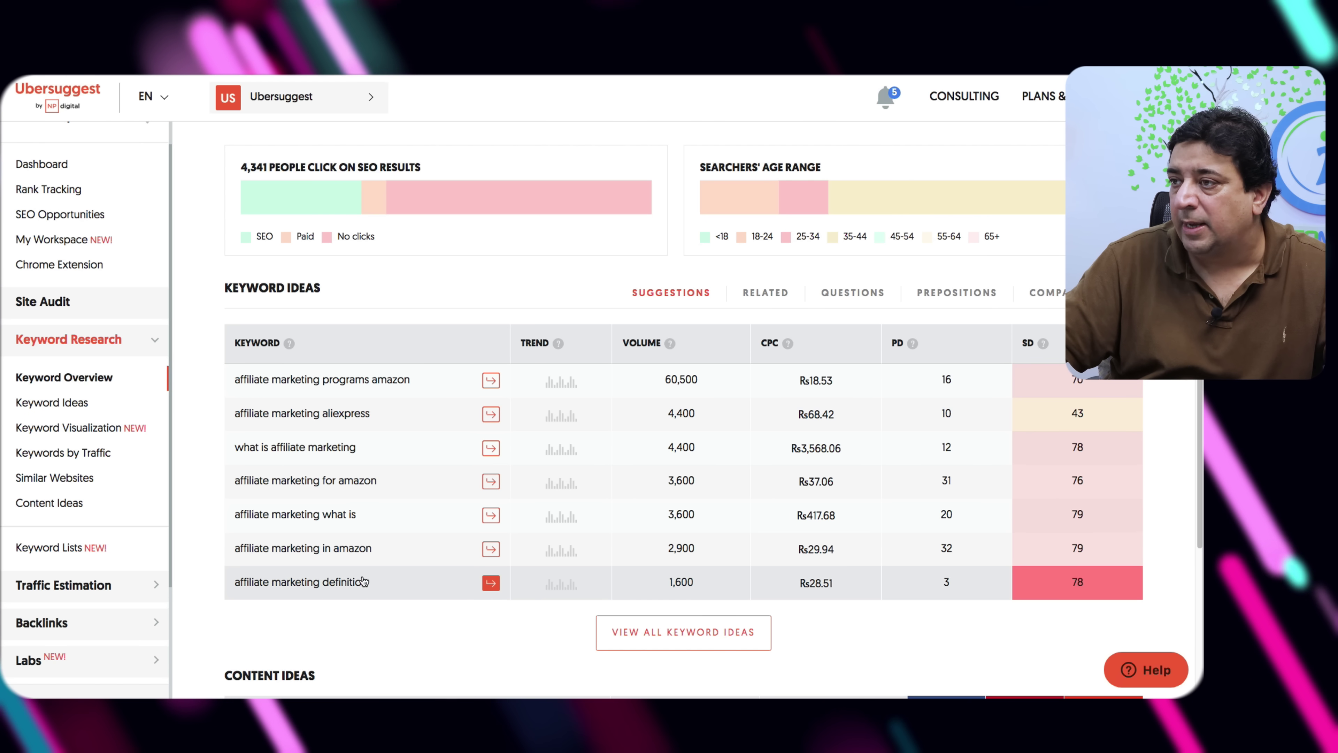
- Open all keyword ideas for "affiliate marketing" and check the CPC and SEO difficulty of "affiliate marketing in pakistan"
{"action": "left_click", "coordinate": [662, 644]}
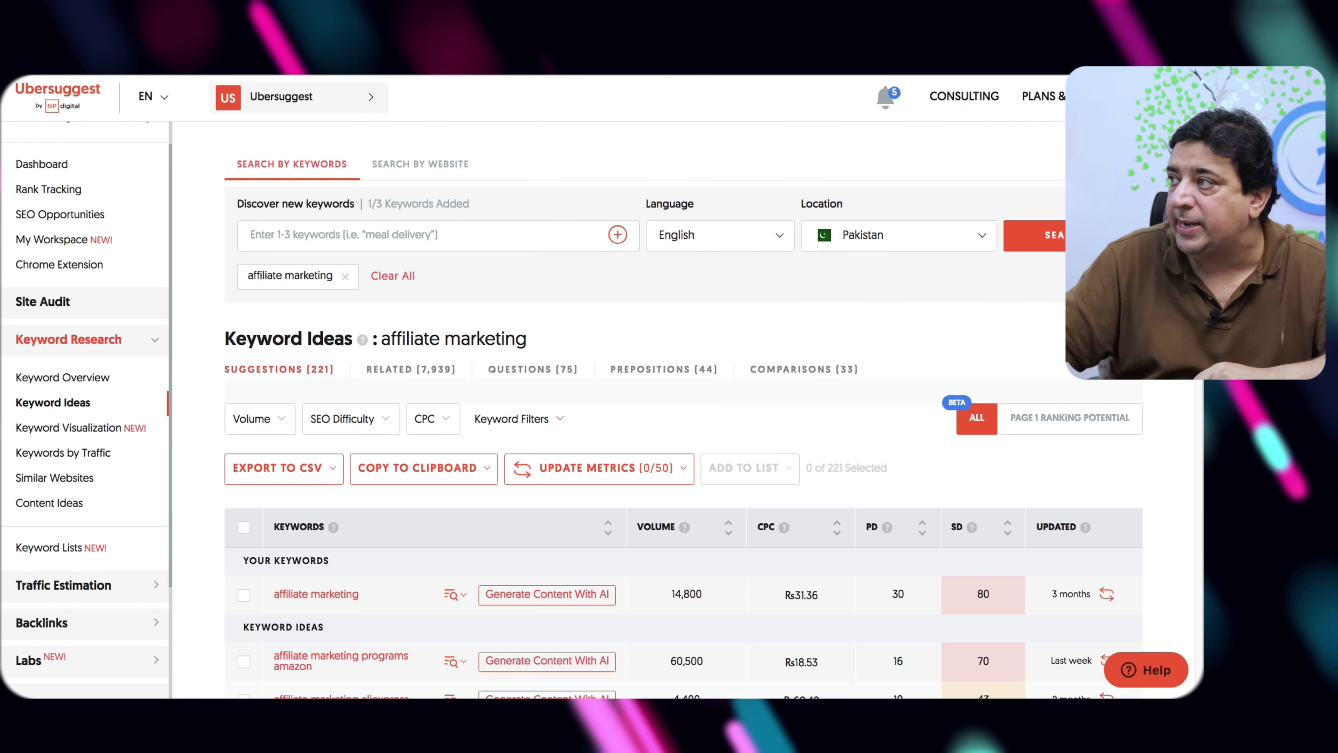
{"action": "scroll", "coordinate": [683, 406], "scroll_direction": "down", "scroll_amount": 5}
{"action": "scroll", "coordinate": [684, 406], "scroll_direction": "down", "scroll_amount": 2}
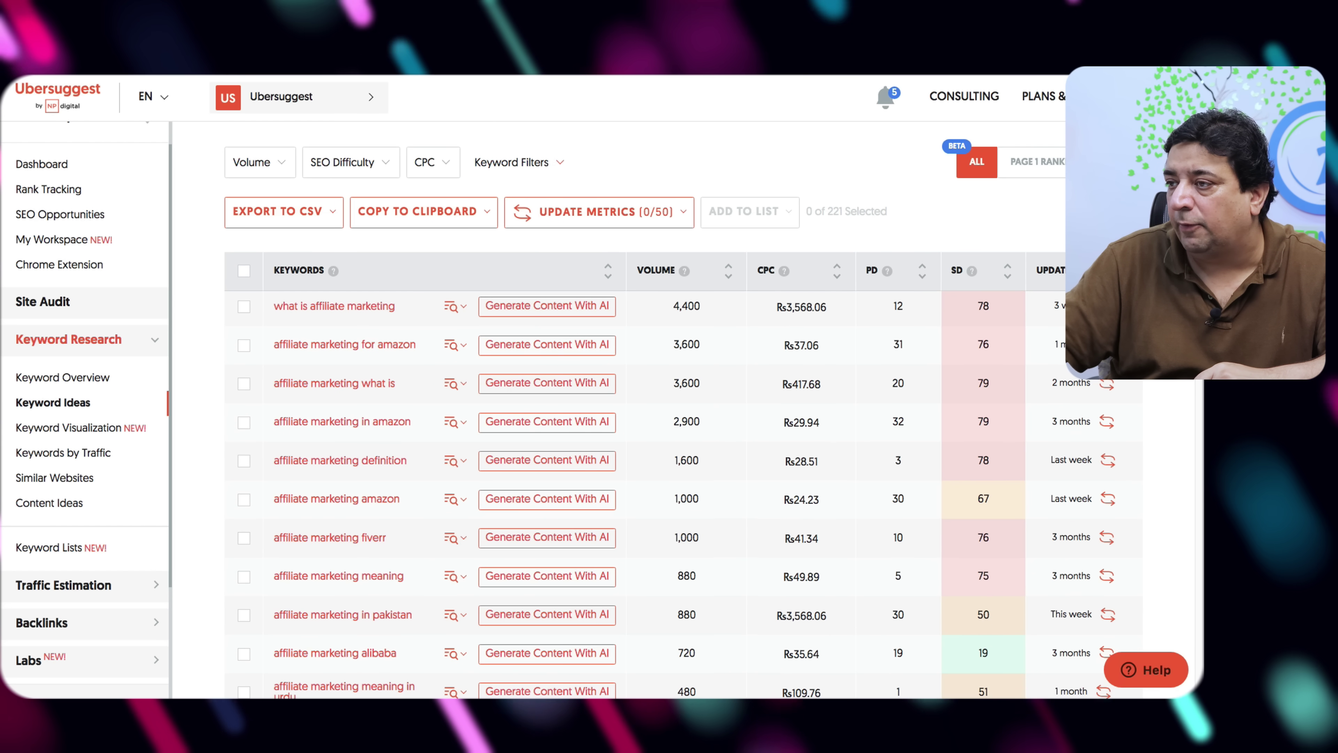
{"action": "scroll", "coordinate": [683, 406], "scroll_direction": "down", "scroll_amount": 2}
{"action": "scroll", "coordinate": [282, 501], "scroll_direction": "down", "scroll_amount": 1}
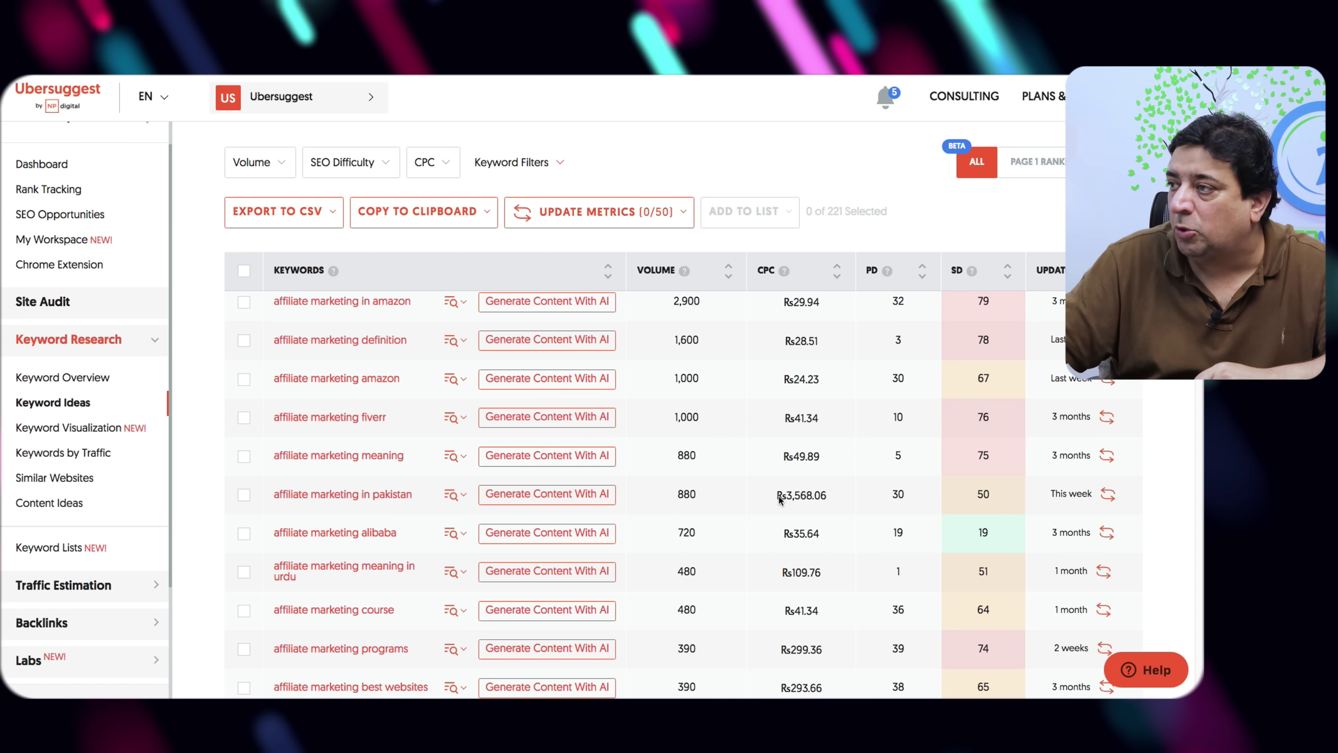
{"action": "left_click_drag", "start_coordinate": [829, 496], "coordinate": [832, 496]}
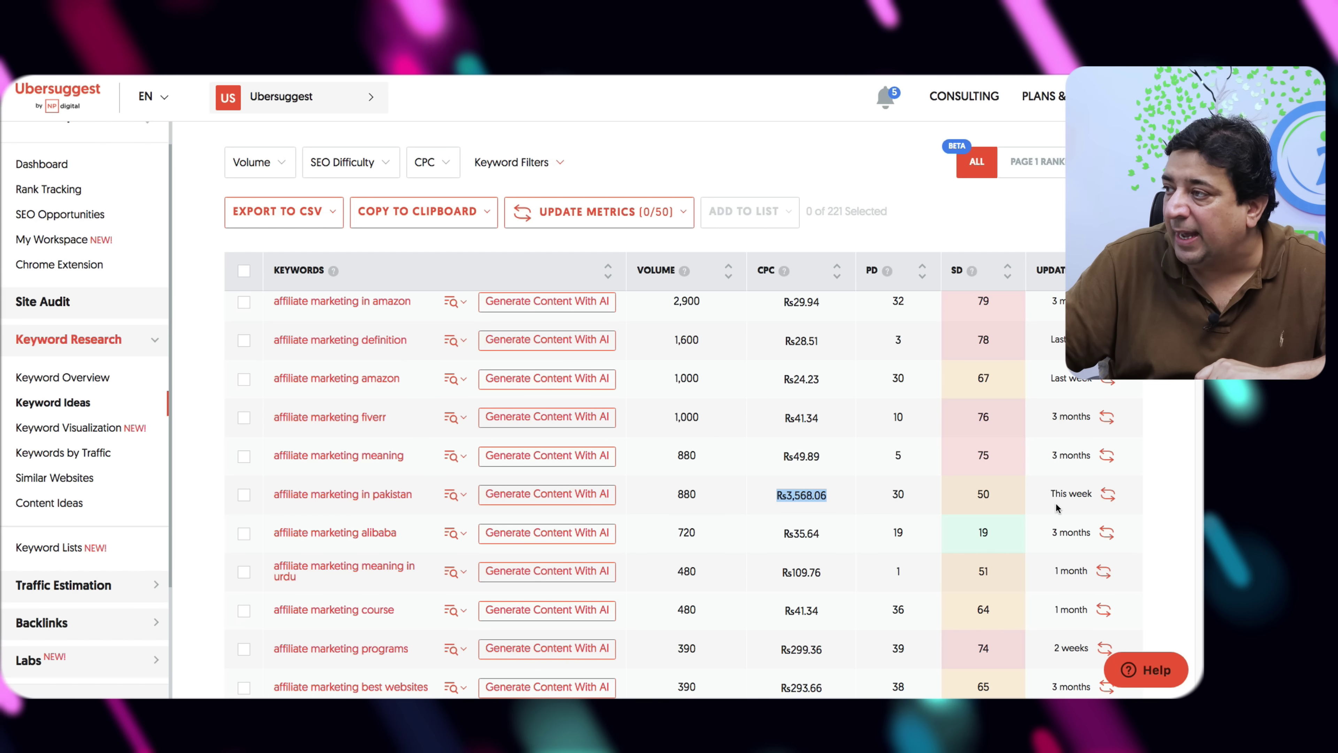
{"action": "left_click_drag", "start_coordinate": [978, 494], "coordinate": [996, 496]}
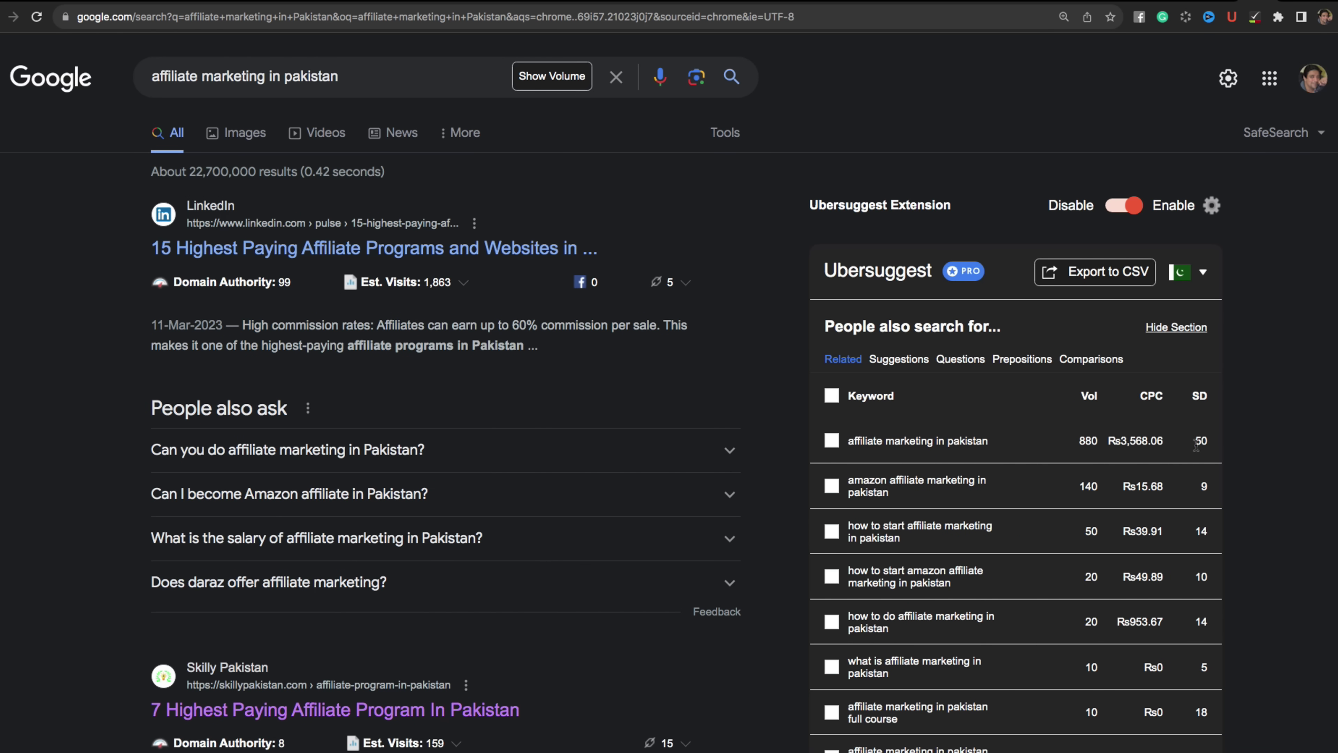
- Examine the Google results for "affiliate marketing in pakistan", comparing ranking sites' domain authority and visits with the Ubersuggest extension's related keywords
{"action": "left_click_drag", "start_coordinate": [1221, 443], "coordinate": [1212, 443]}
{"action": "left_click_drag", "start_coordinate": [1211, 443], "coordinate": [369, 749]}
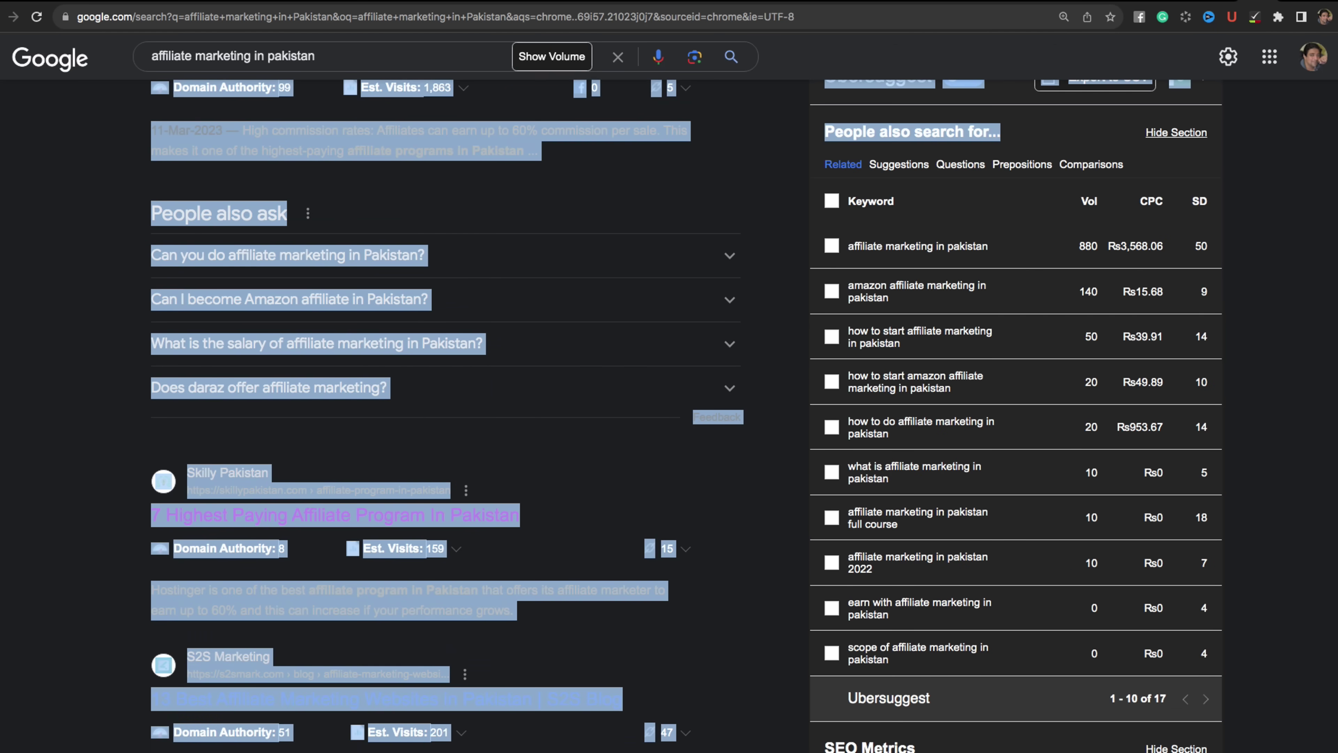
{"action": "scroll", "coordinate": [685, 422], "scroll_direction": "down", "scroll_amount": 2}
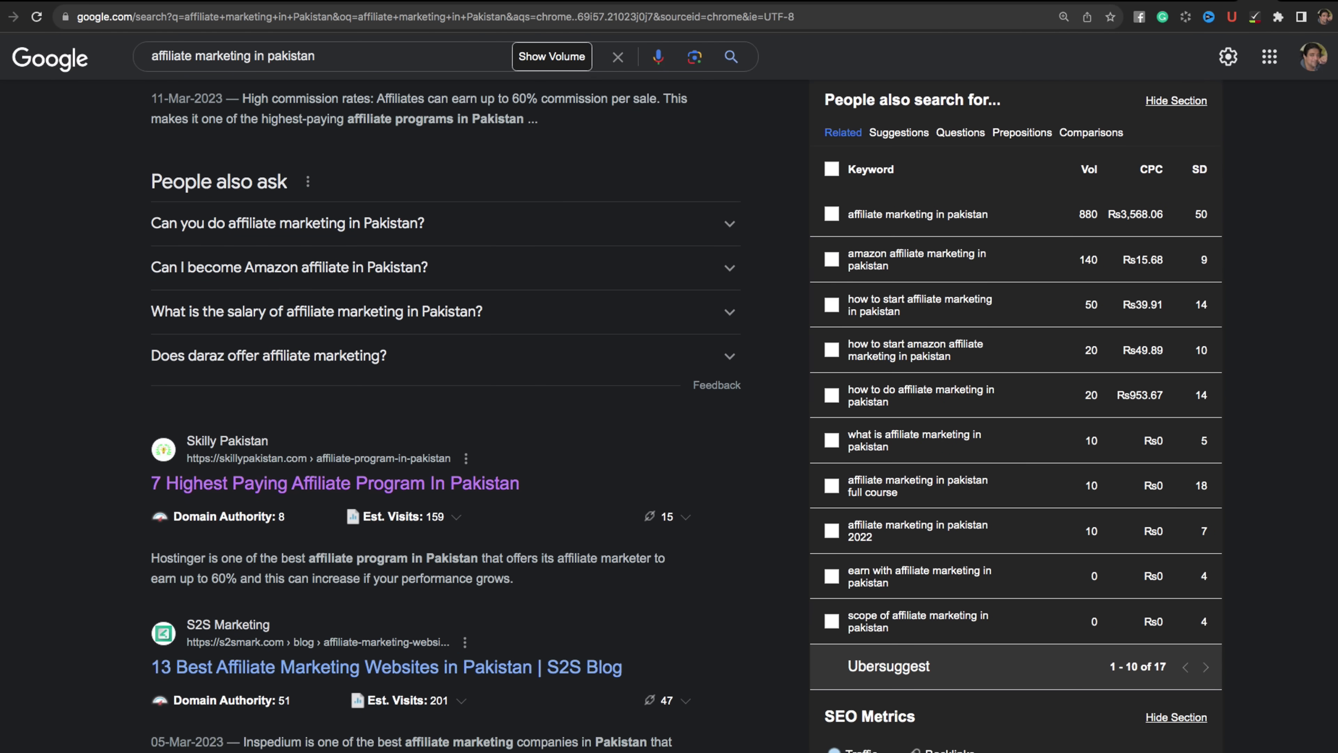
{"action": "scroll", "coordinate": [685, 422], "scroll_direction": "up", "scroll_amount": 6}
{"action": "scroll", "coordinate": [669, 395], "scroll_direction": "down", "scroll_amount": 3}
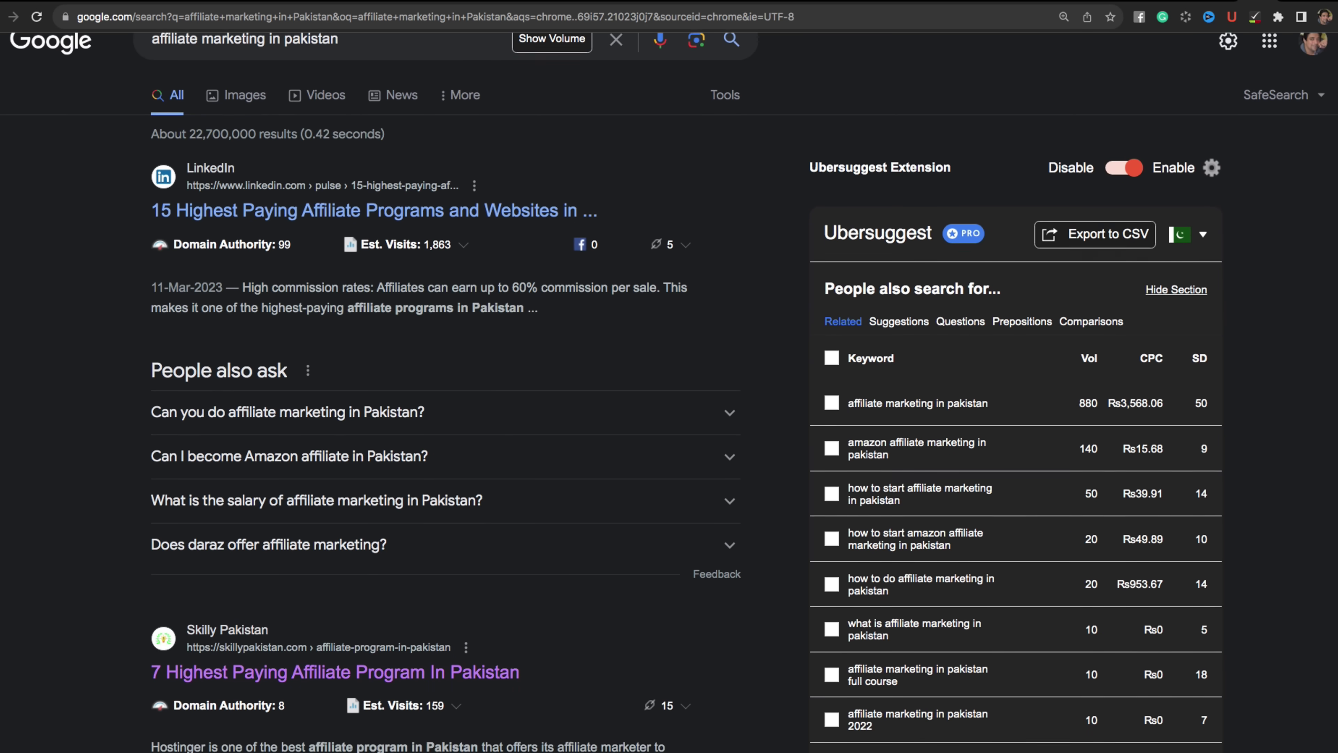
{"action": "scroll", "coordinate": [317, 273], "scroll_direction": "down", "scroll_amount": 5}
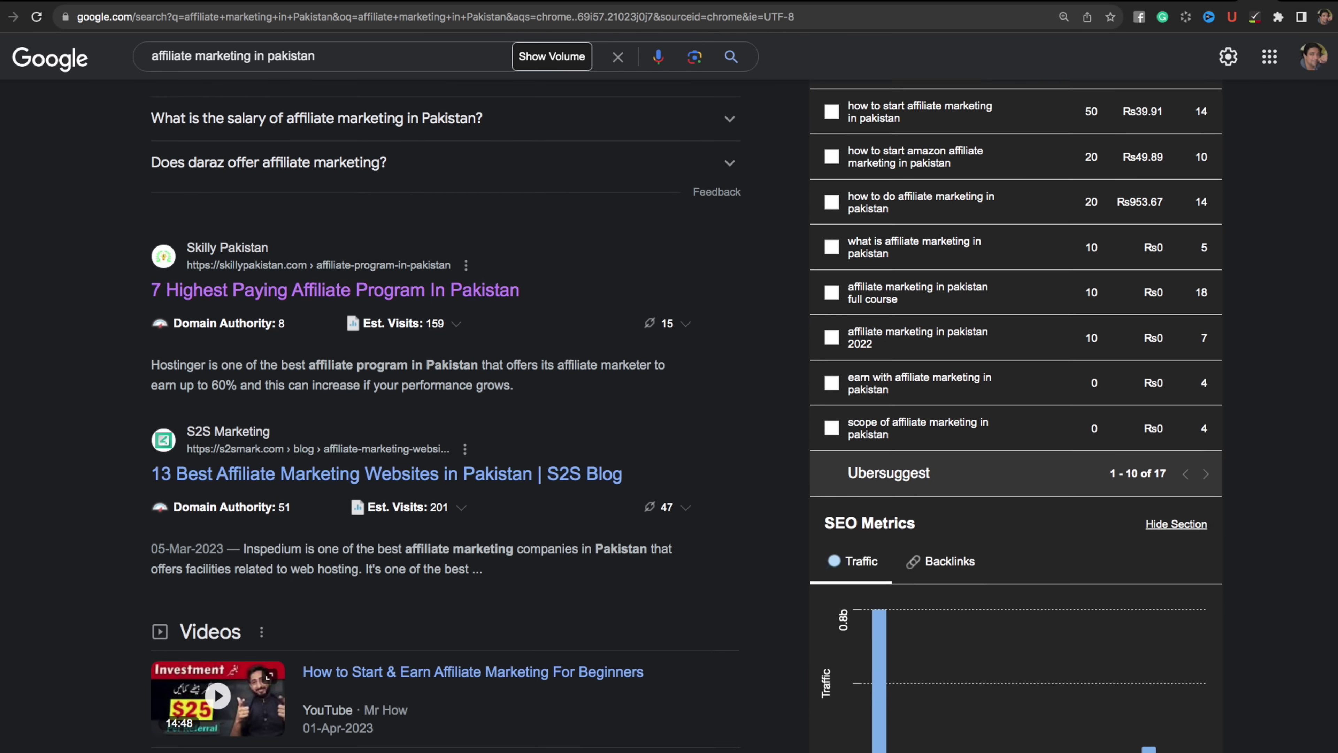
- Check the domain authority, estimated visits and backlinks of the lower-ranking results, from Skilly Pakistan and S2S Marketing down to businessknowledge.pk
{"action": "mouse_move", "coordinate": [282, 314]}
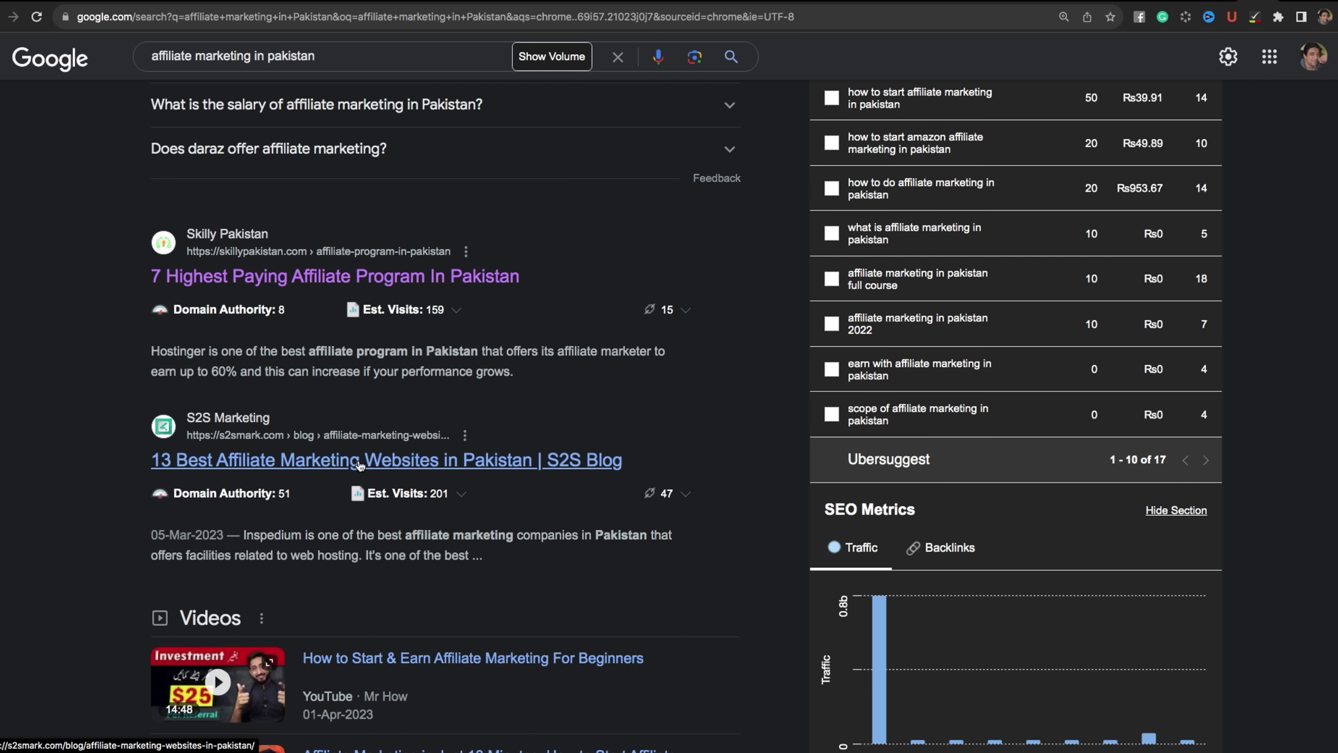
{"action": "scroll", "coordinate": [385, 460], "scroll_direction": "down", "scroll_amount": 6}
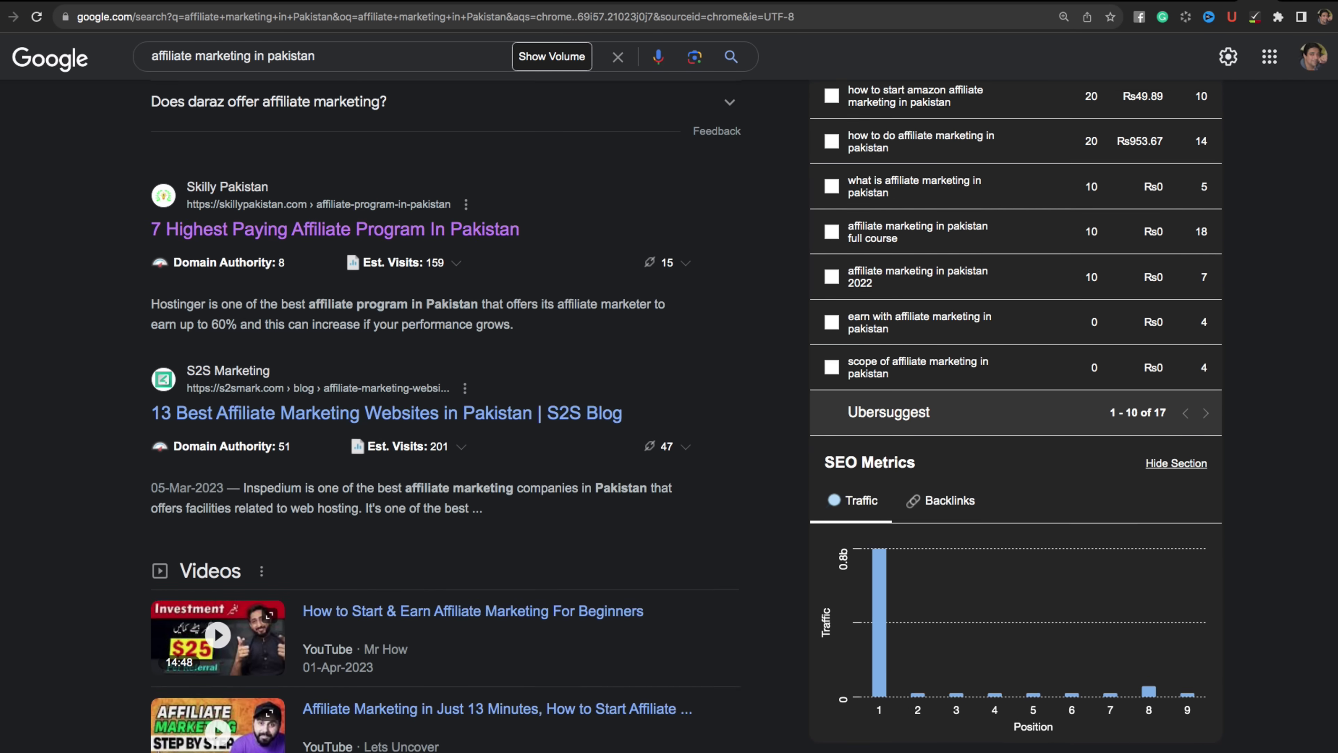
{"action": "scroll", "coordinate": [687, 417], "scroll_direction": "down", "scroll_amount": 1}
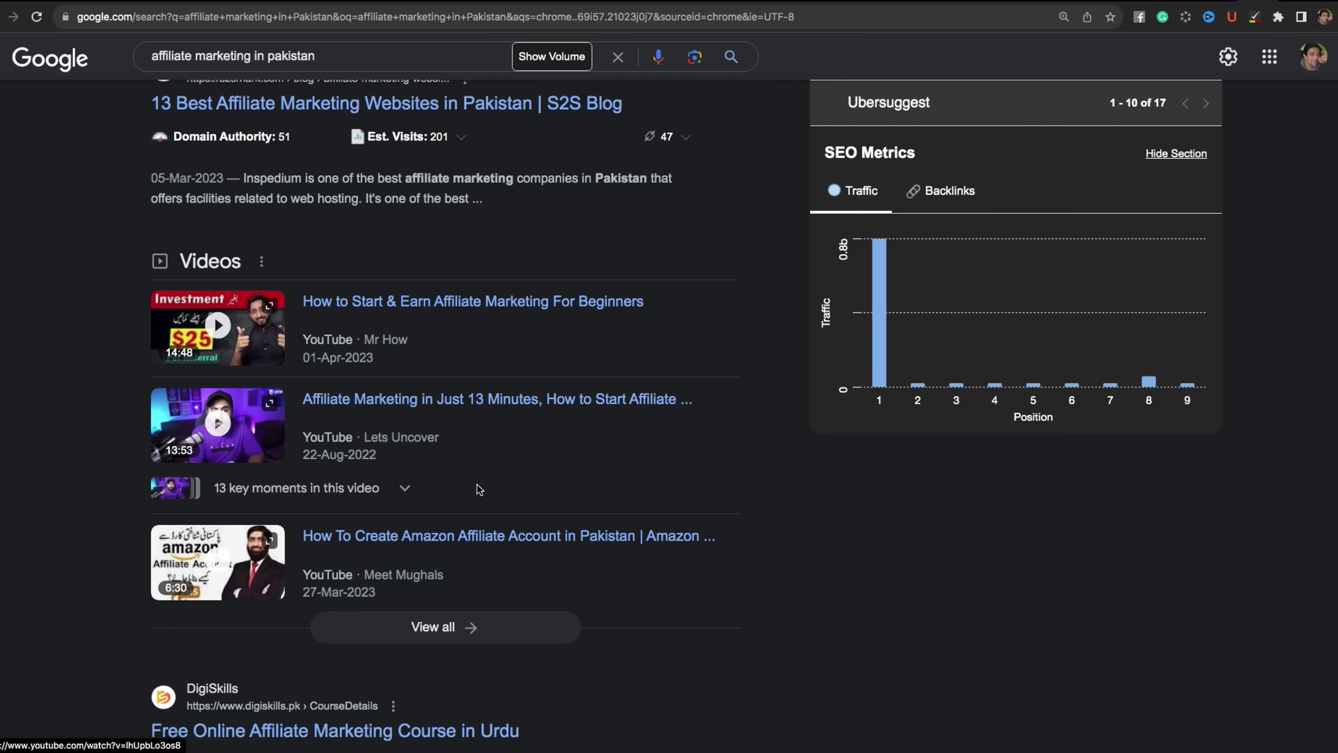
{"action": "scroll", "coordinate": [441, 580], "scroll_direction": "down", "scroll_amount": 8}
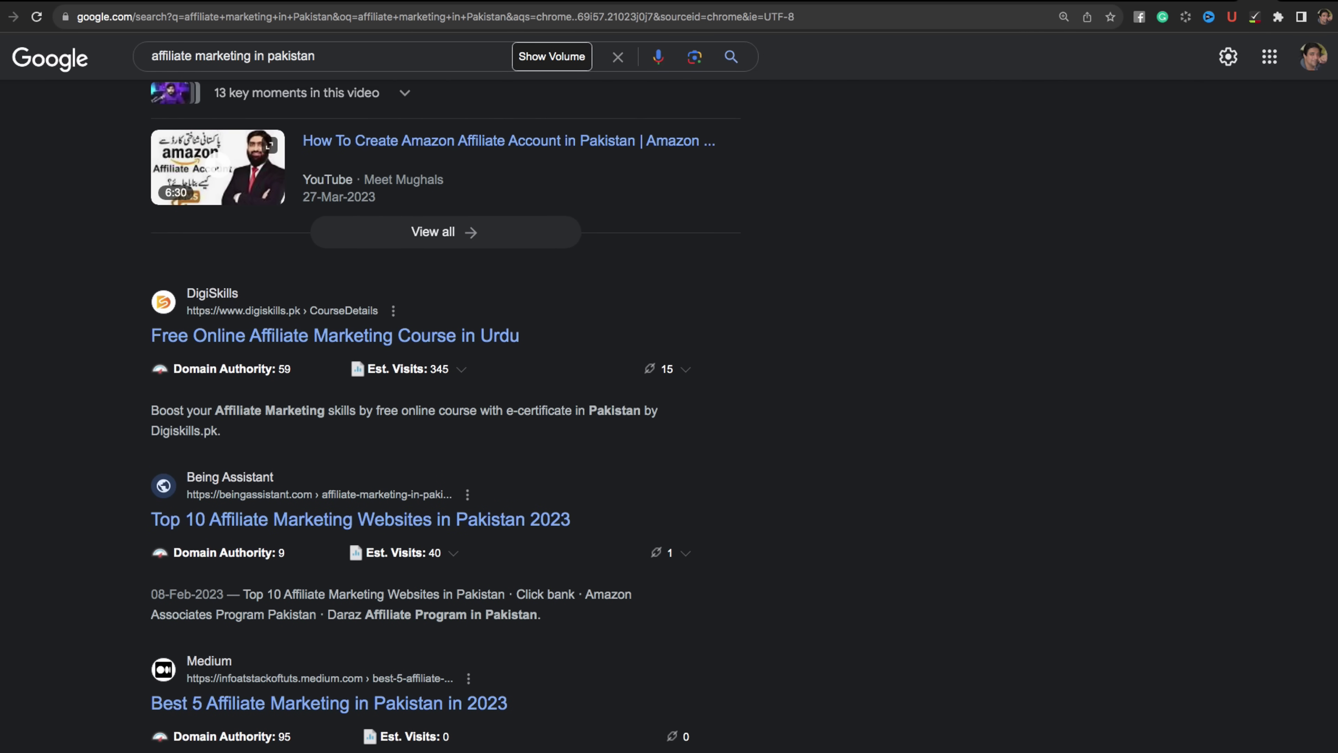
{"action": "scroll", "coordinate": [216, 139], "scroll_direction": "down", "scroll_amount": 6}
{"action": "scroll", "coordinate": [422, 417], "scroll_direction": "down", "scroll_amount": 5}
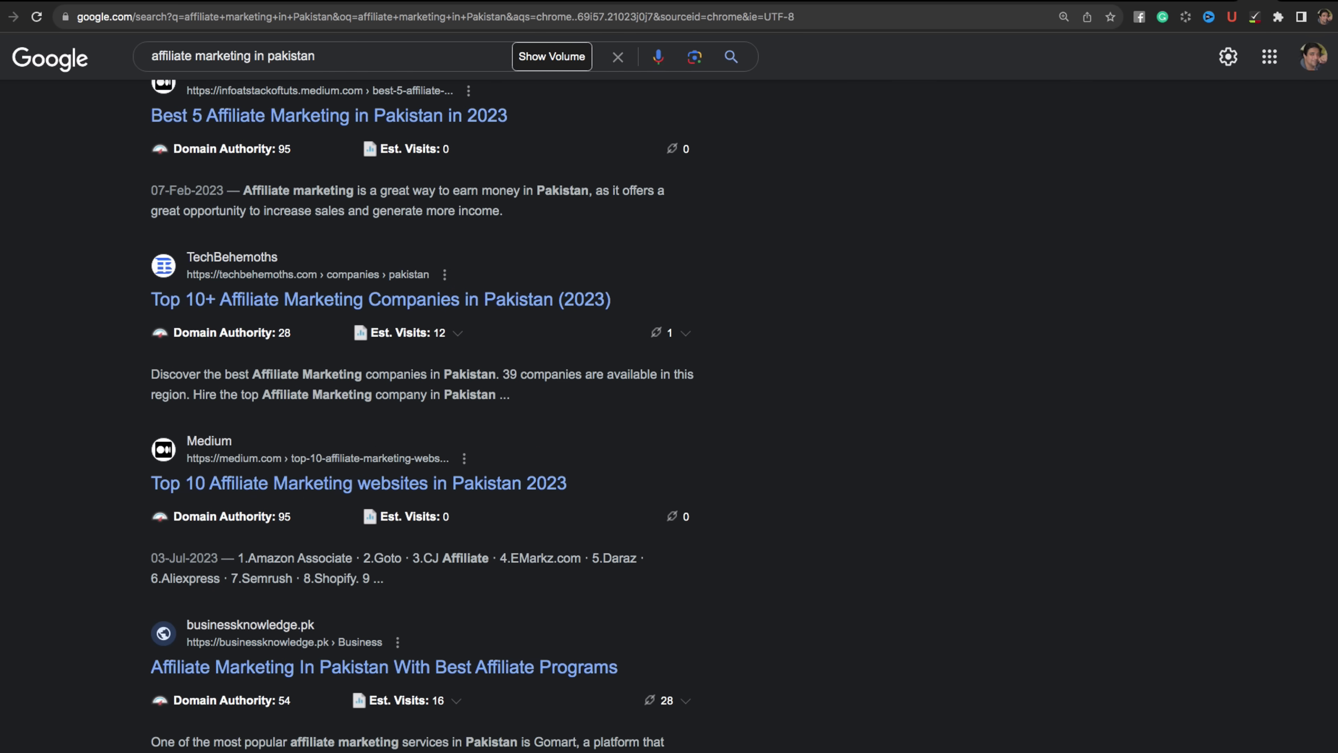
{"action": "scroll", "coordinate": [422, 417], "scroll_direction": "down", "scroll_amount": 1}
{"action": "scroll", "coordinate": [421, 417], "scroll_direction": "down", "scroll_amount": 13}
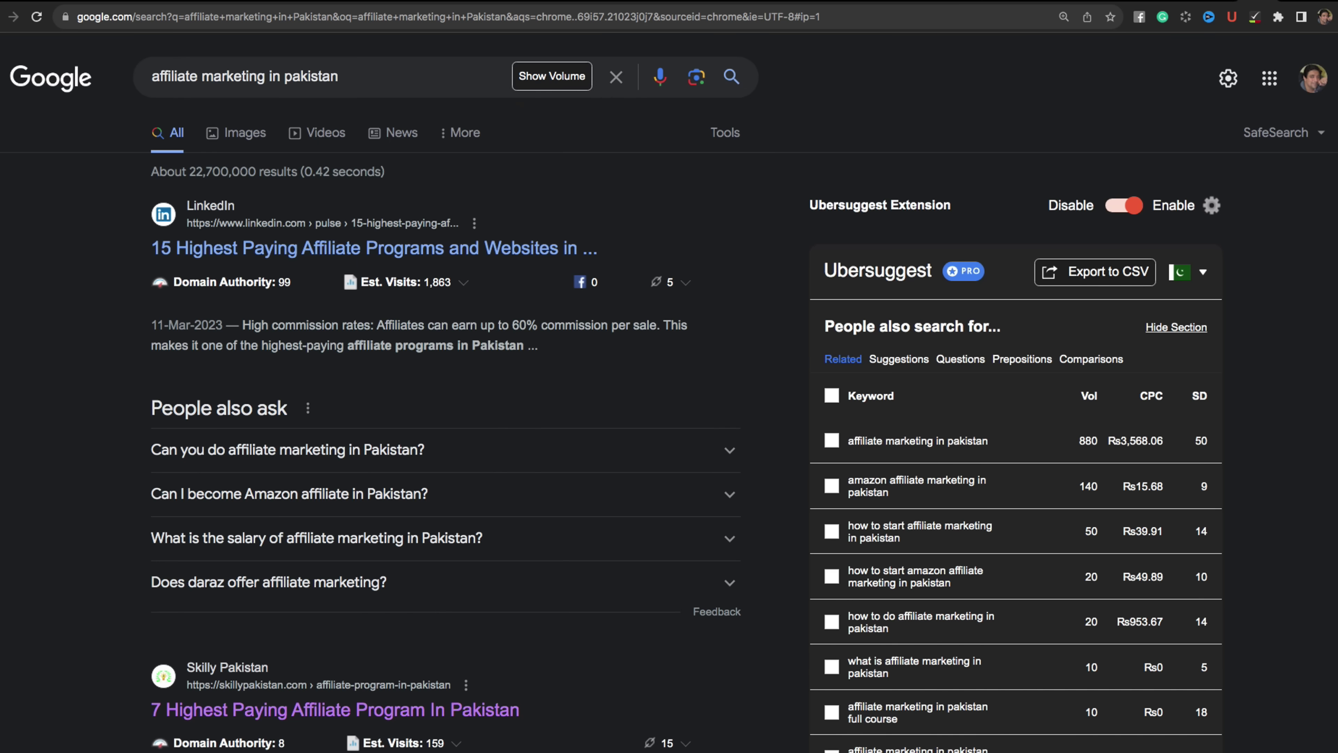